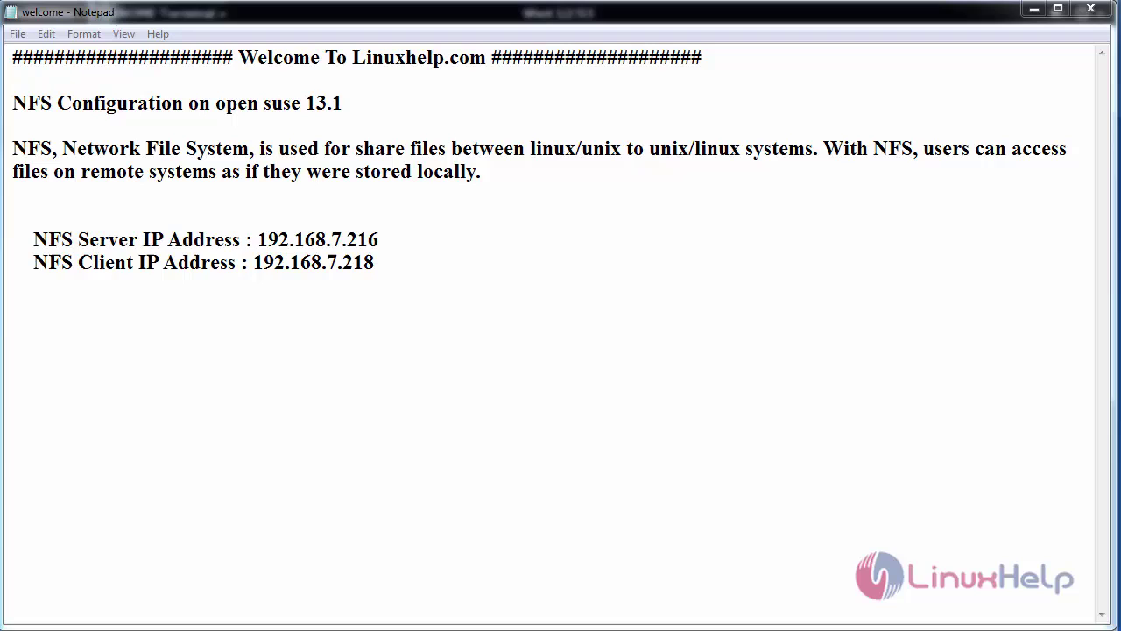
Step: Put the NFS notes away and confirm the server's 192.168.7.216 address with ip a
left_click(537, 431)
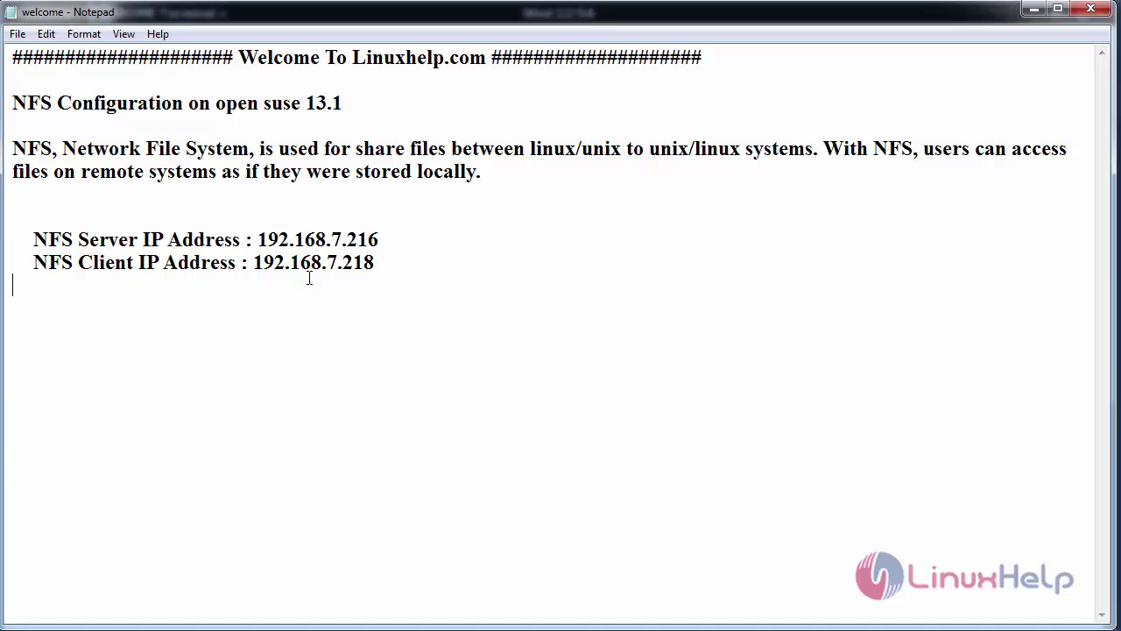
left_click(1034, 8)
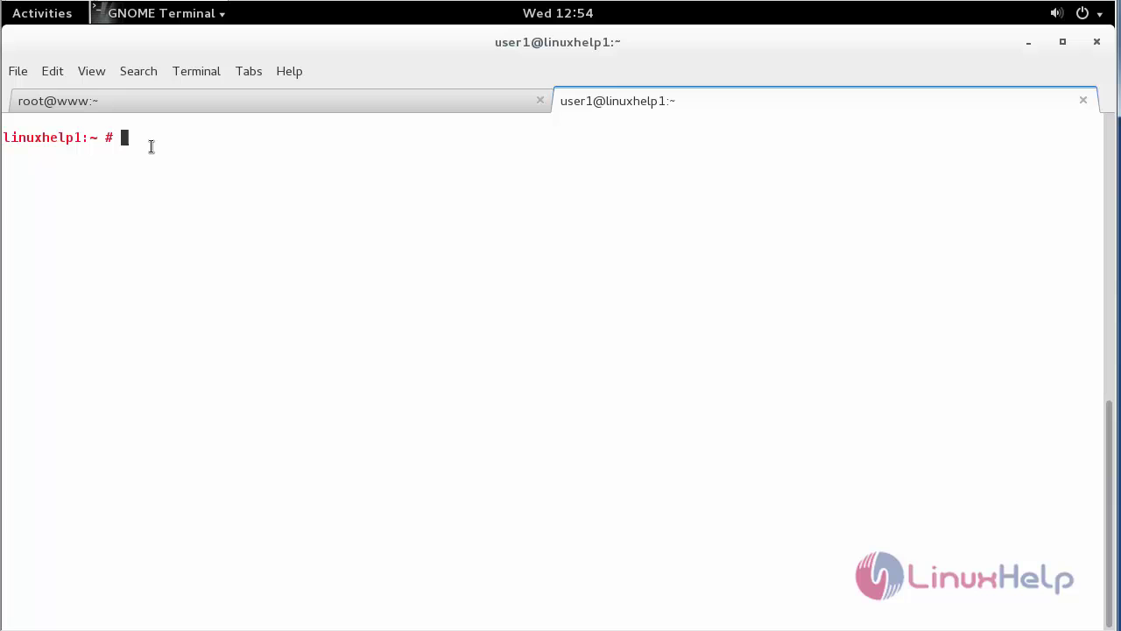
type("l")
key("ctrl+l")
type("ip a")
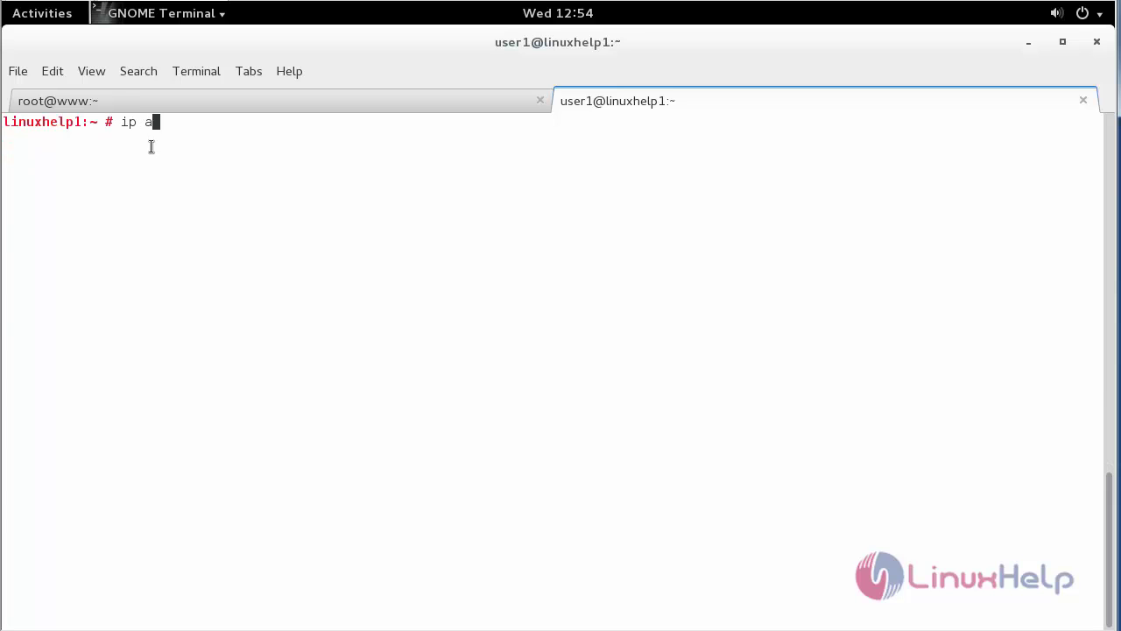
key("Return")
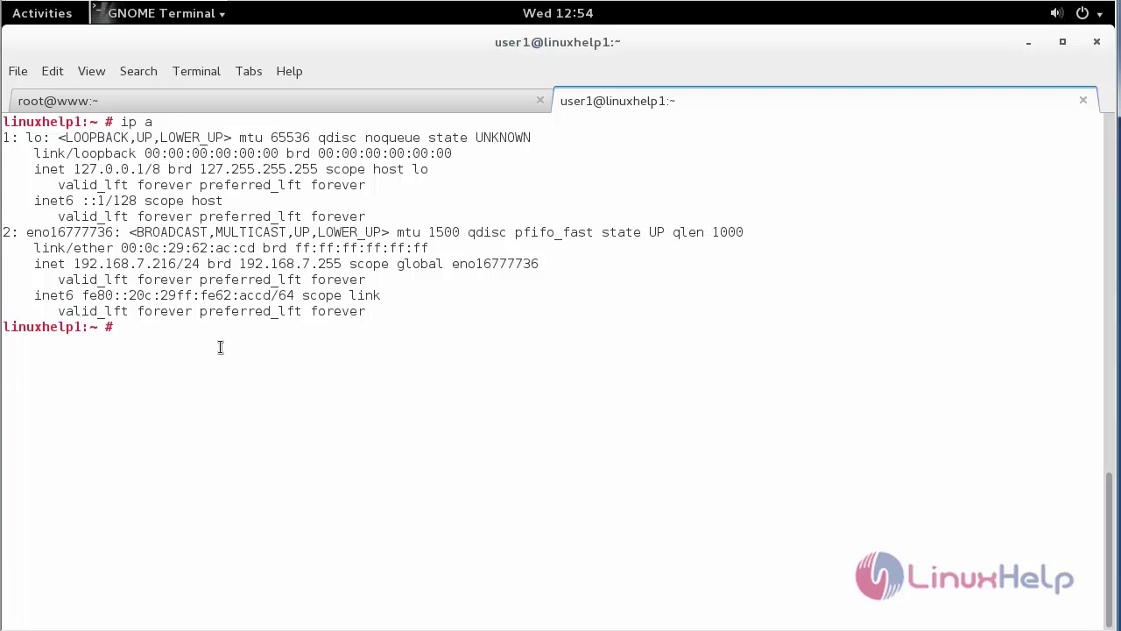
key("ctrl+l")
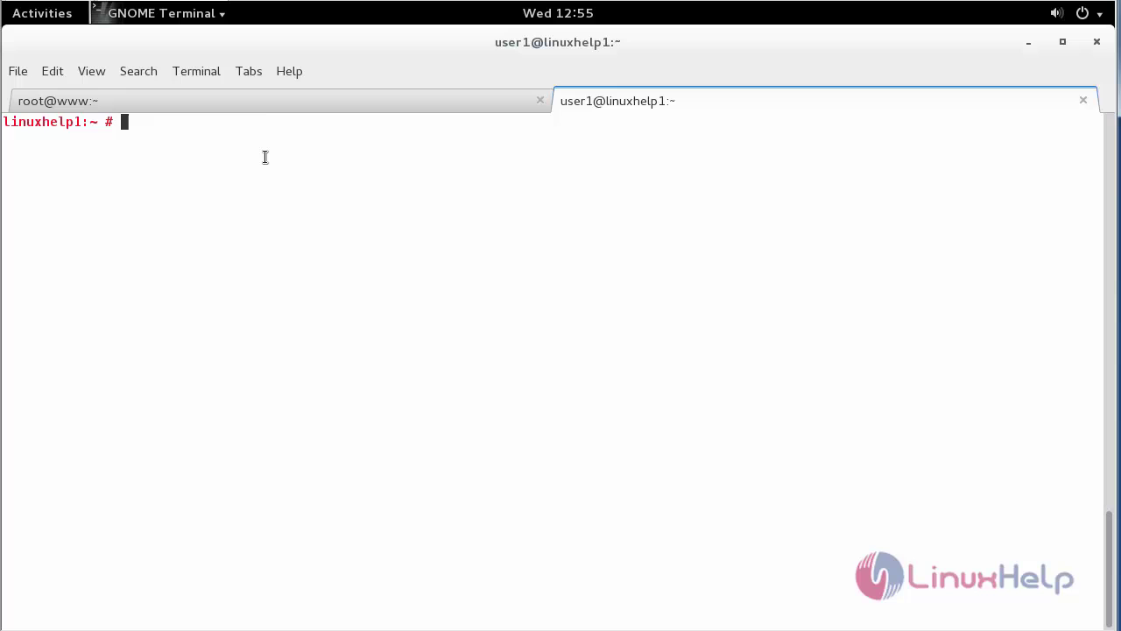
Step: Install the nfs-kernel-server package with zypper, answering y to confirm
type("zypper in nfs-kernel-server")
key("Return")
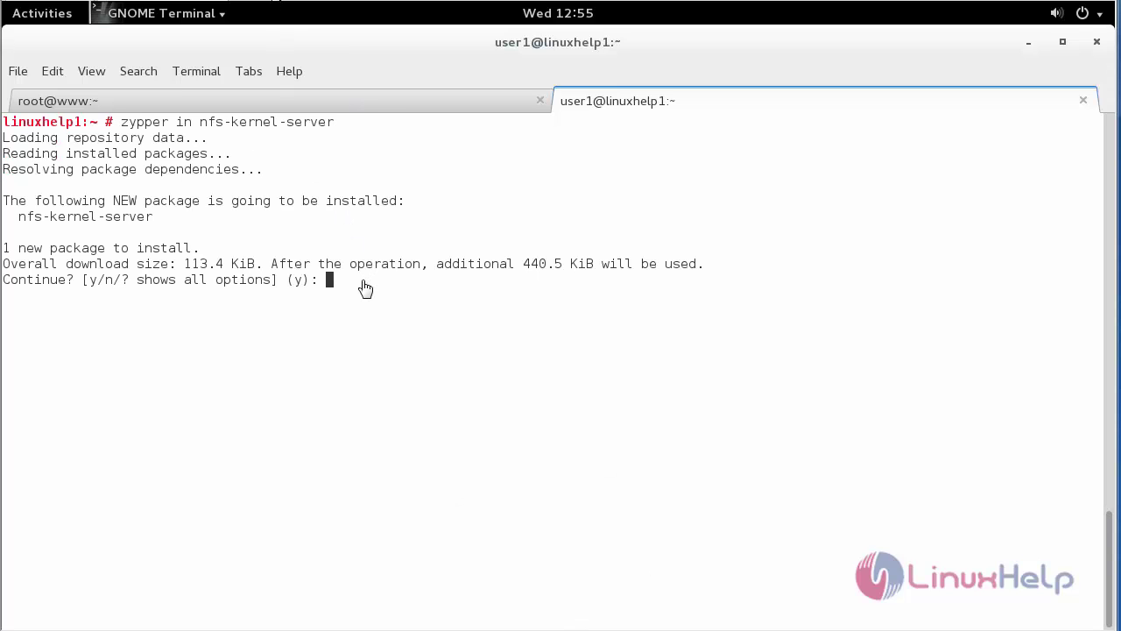
type("y")
key("Return")
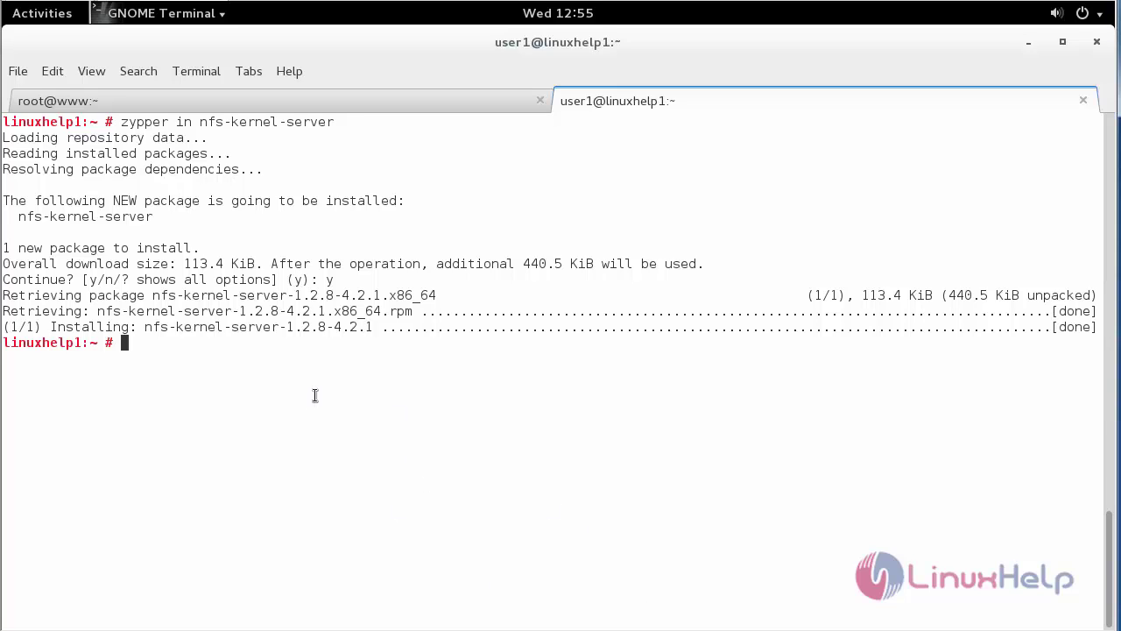
Step: Enable and start rpcbind.service, then start nfsserver.service and clear the screen
type("systemctl enable rpcbind.service")
key("Return")
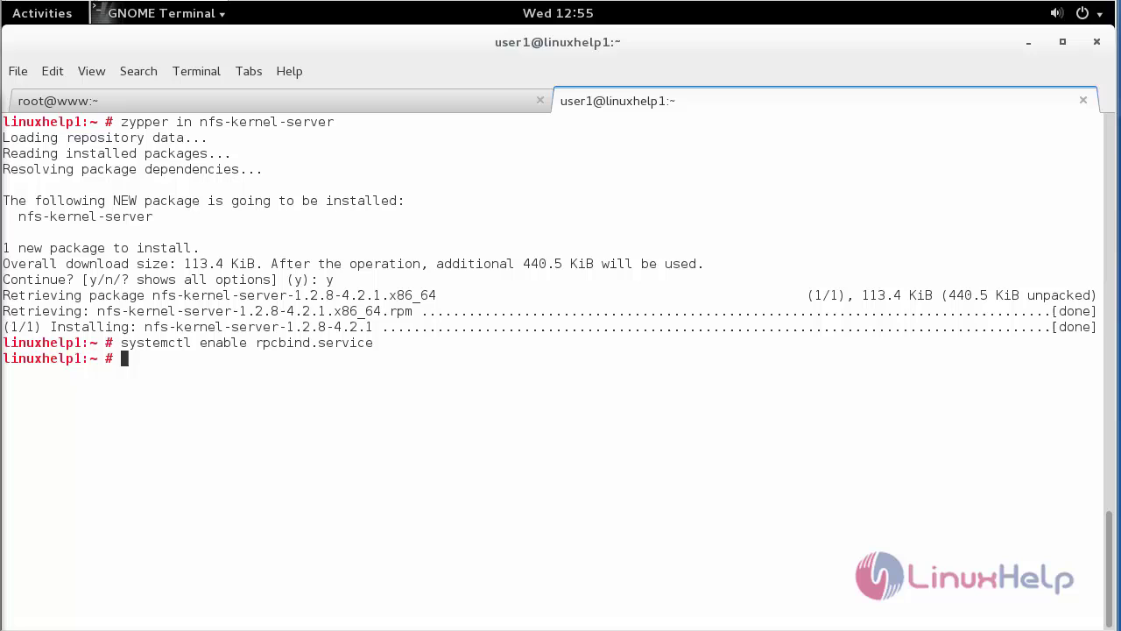
type("systemctl start rpcbind.service")
key("Return")
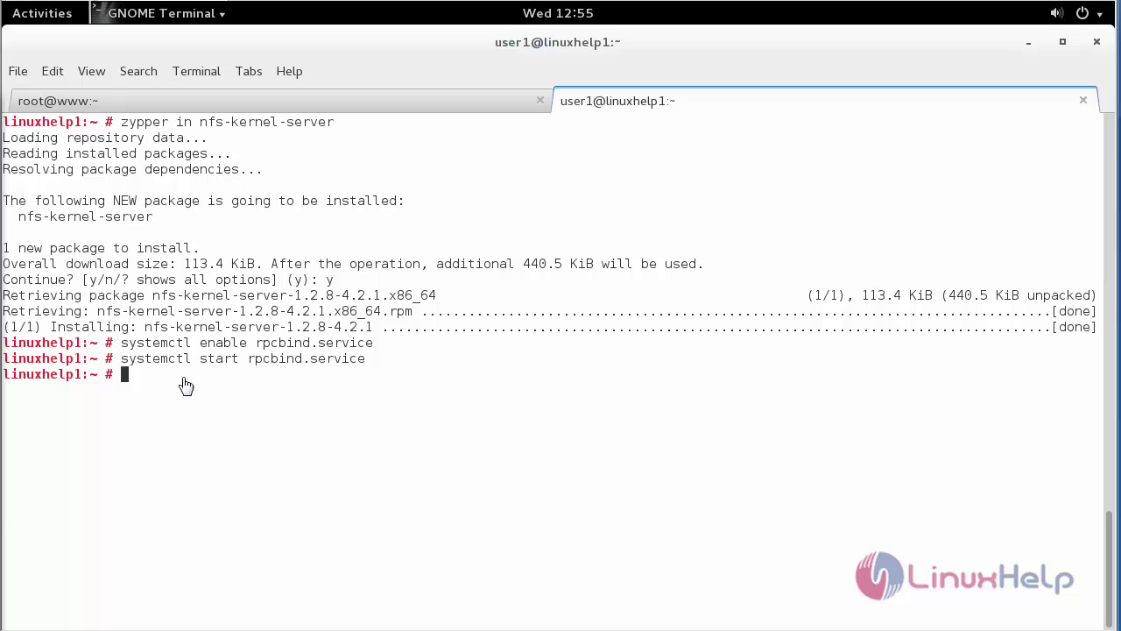
type("systemctl start nfsserver.service")
key("Return")
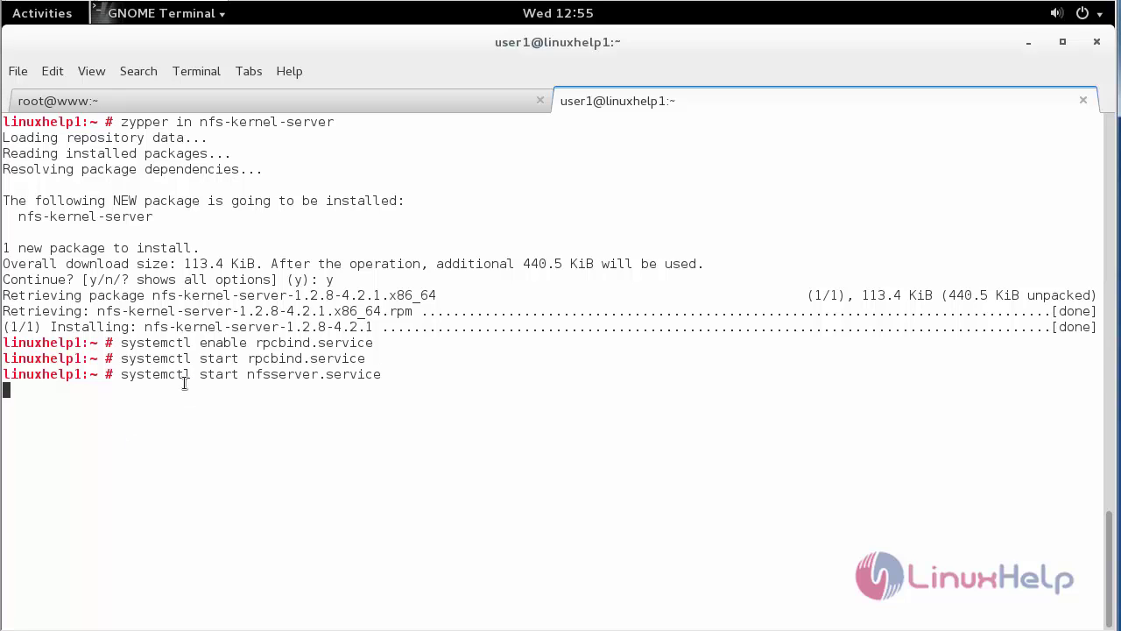
key("ctrl+l")
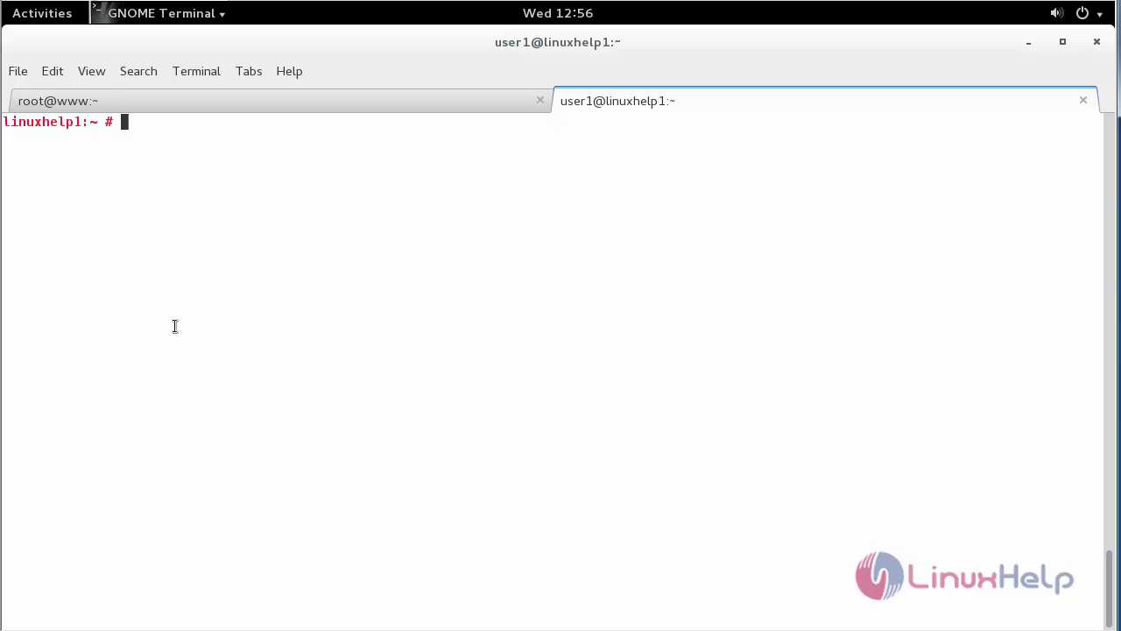
Step: Enable nfsserver at boot with chkconfig, then run yum install nfs-utils on the root@www client
type("chkconfig nfsserver on")
key("Return")
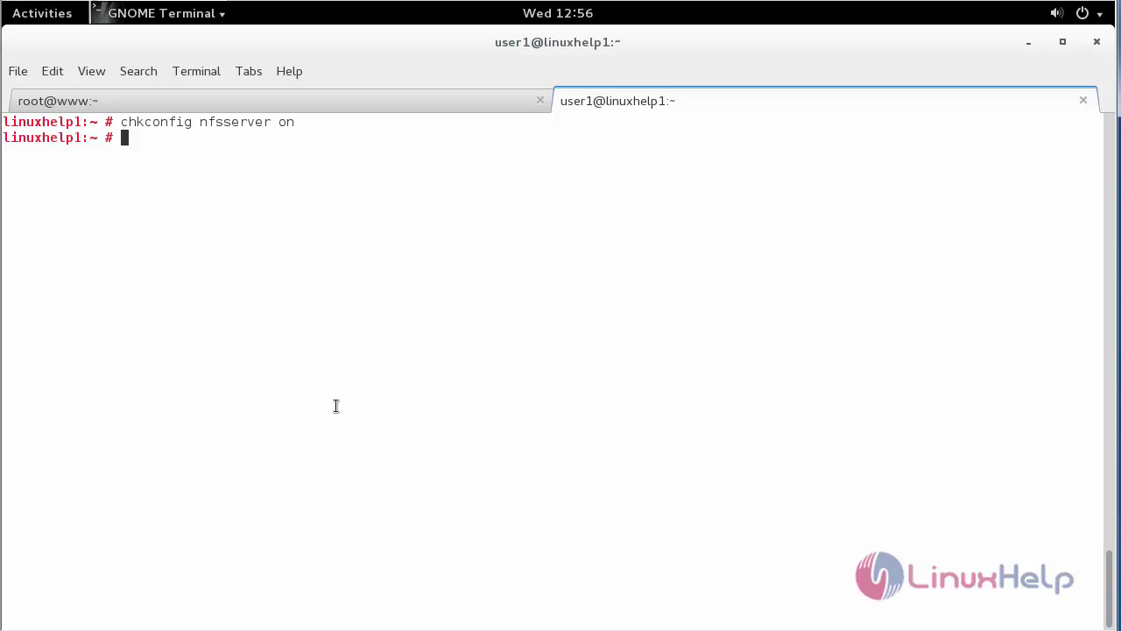
key("ctrl+Page_Up")
type("yum install nfs-utils")
key("ctrl+u")
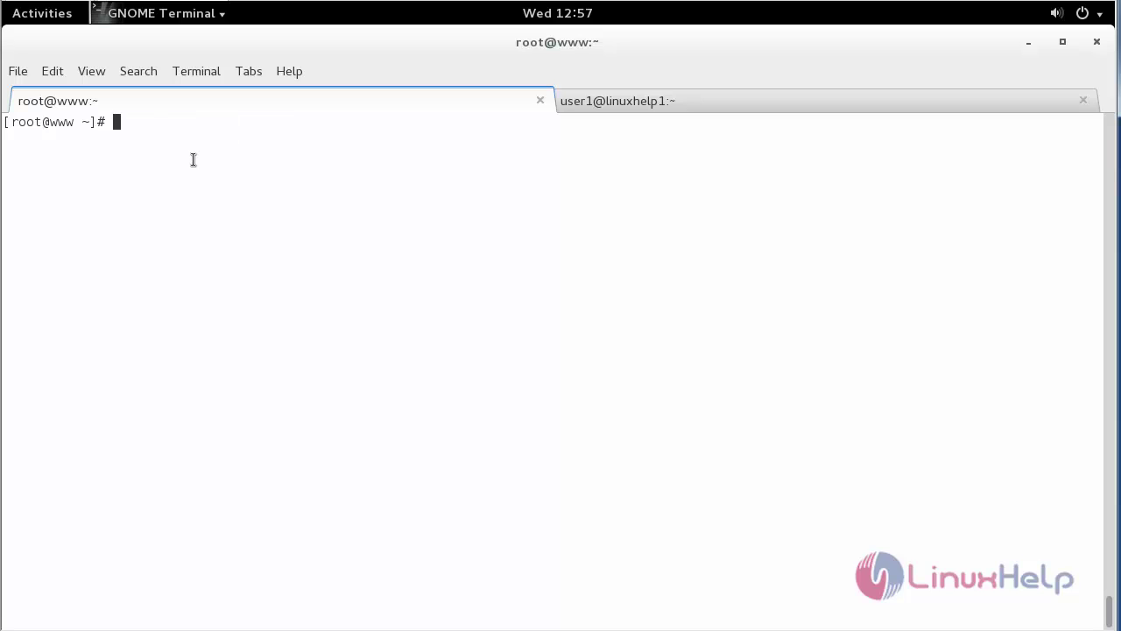
type("yum install nfs-utils")
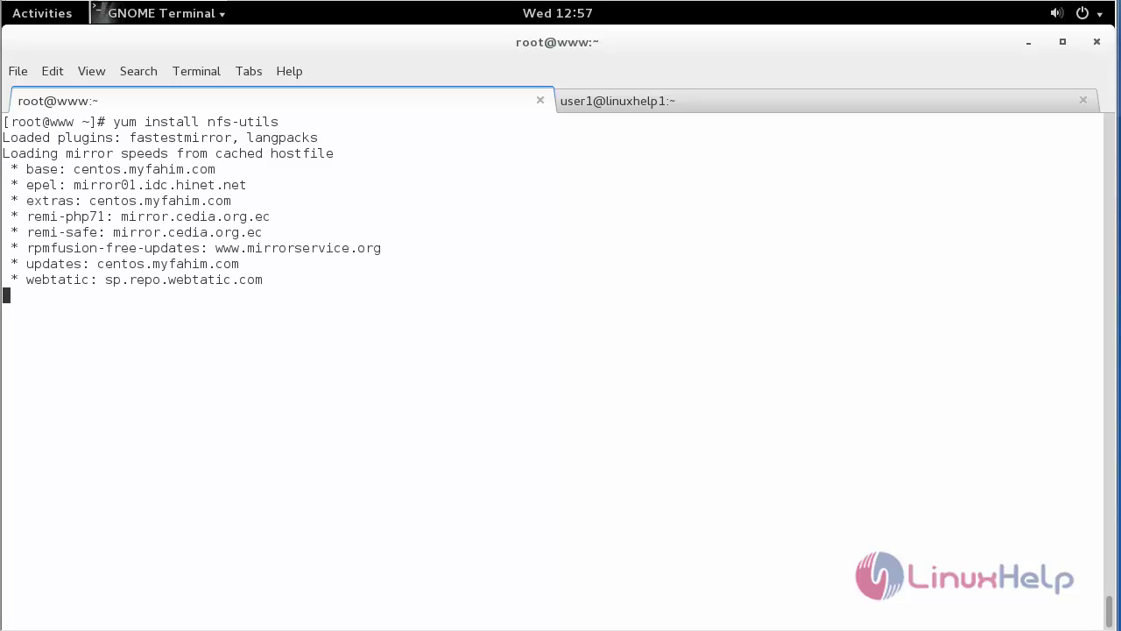
key("ctrl+l")
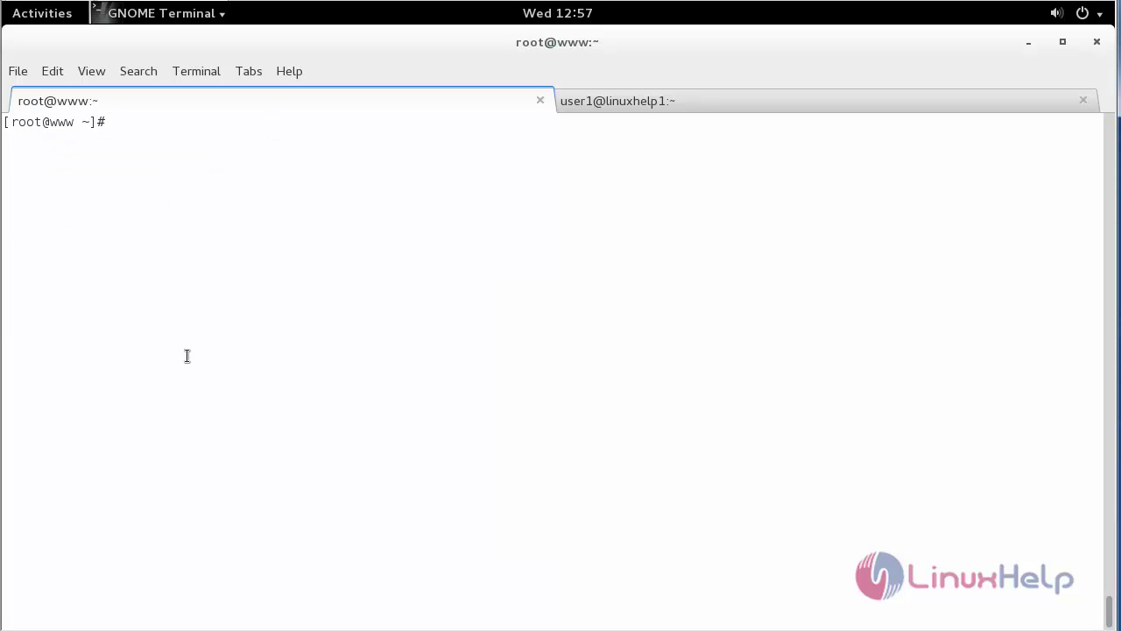
Step: On the linuxhelp1 server, create /var/user_share and set its permissions to 777
left_click(633, 106)
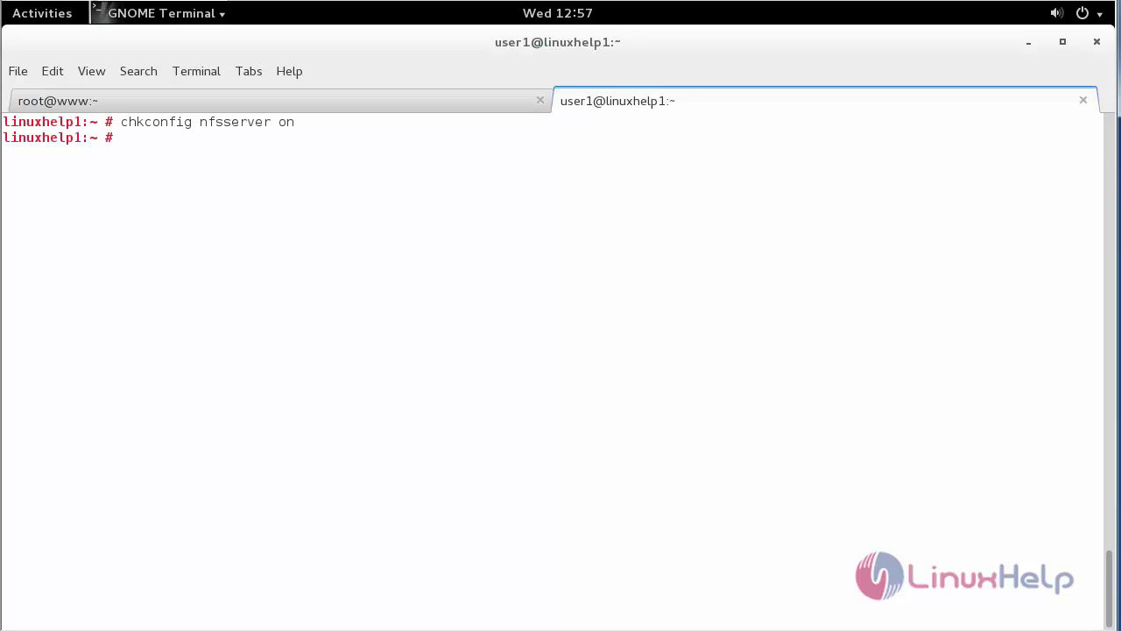
type("mkdir /var/user_share")
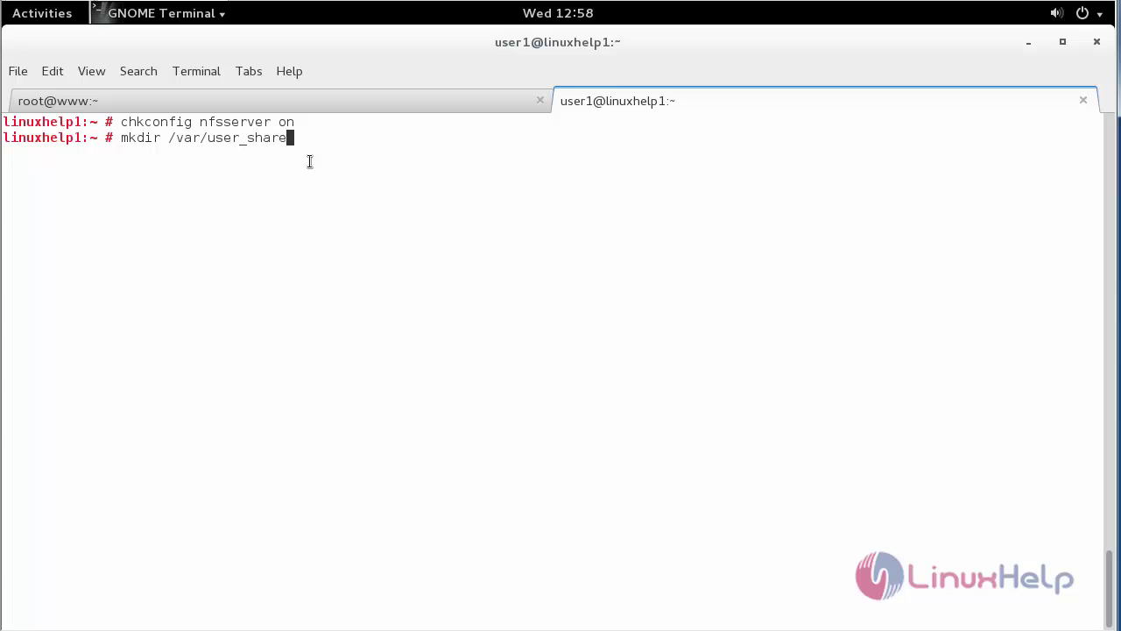
key("Return")
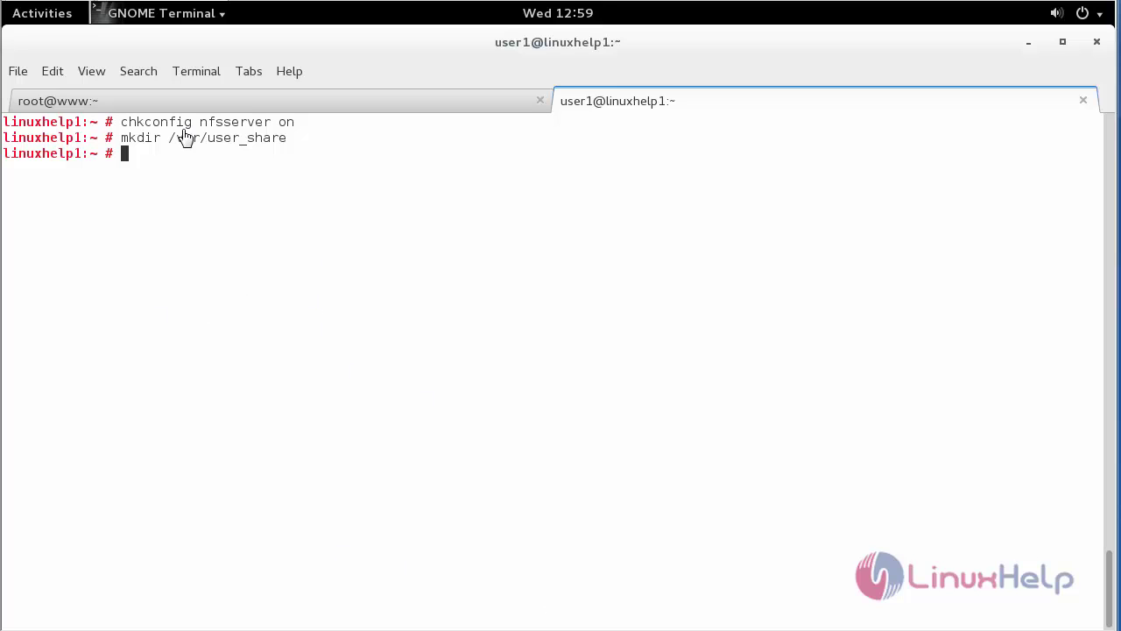
type("chmod ")
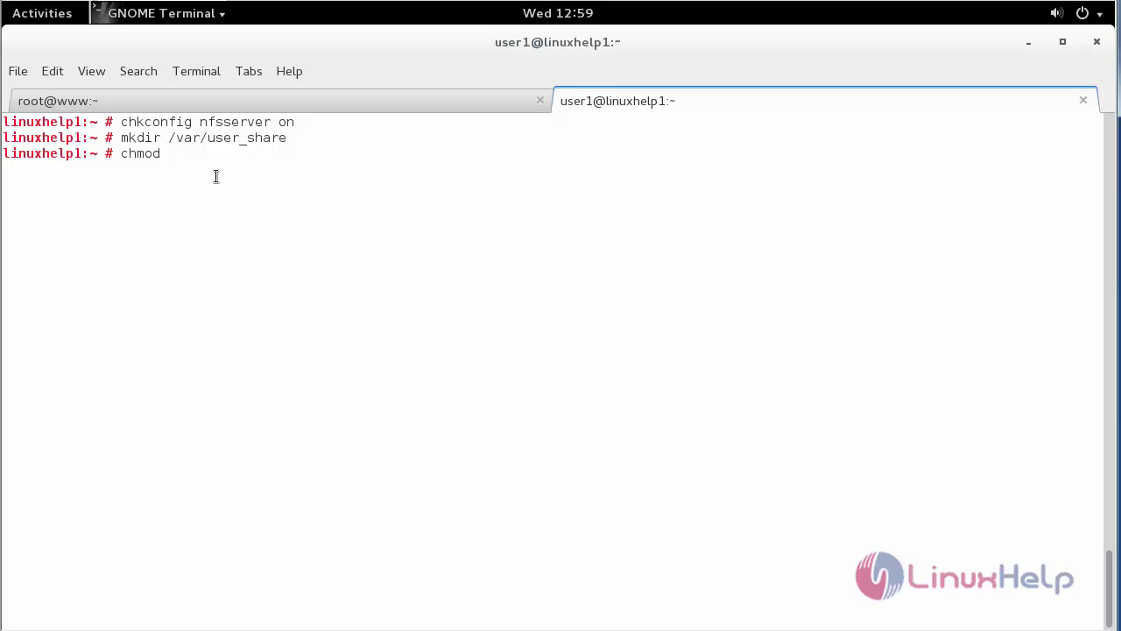
type("777 /var/user_")
key("Tab")
key("Return")
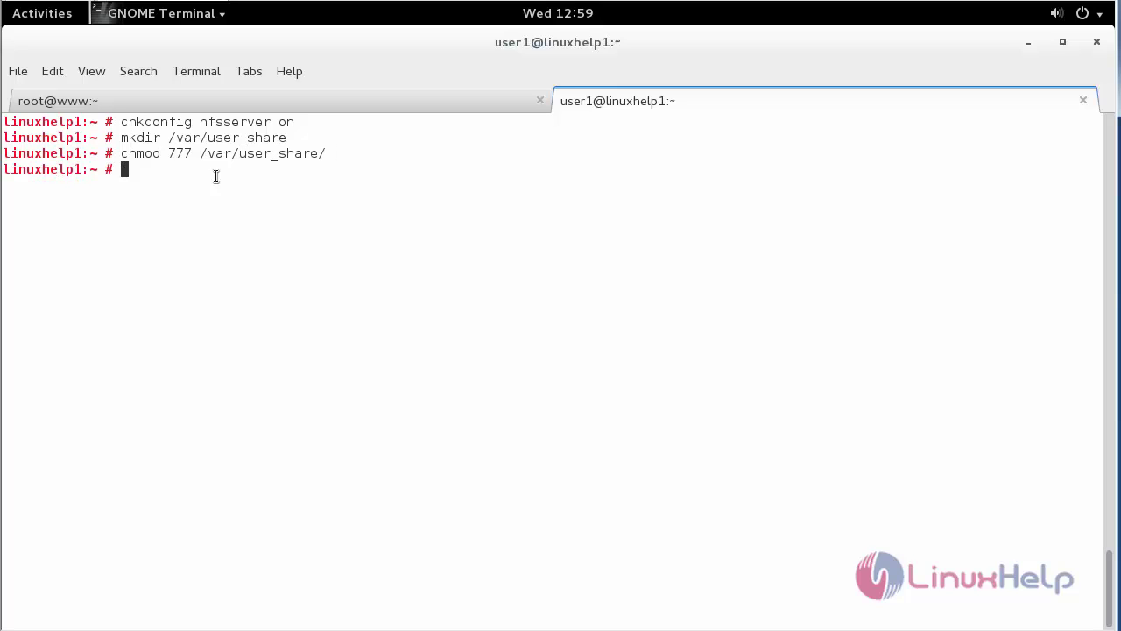
key("ctrl+l")
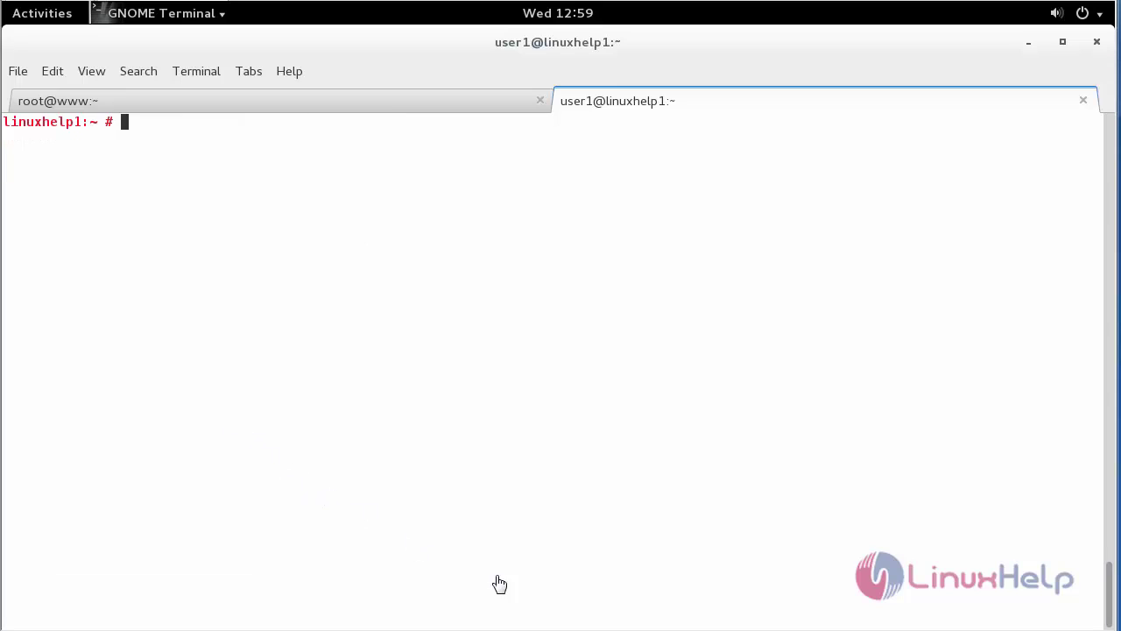
Step: Add '/var/user_share/ 192.168.7.218(rw,sync,no_root_squash,no_all_squash,no_subtree_check)' to /etc/exports in vim and save
type("vim /etc/exports")
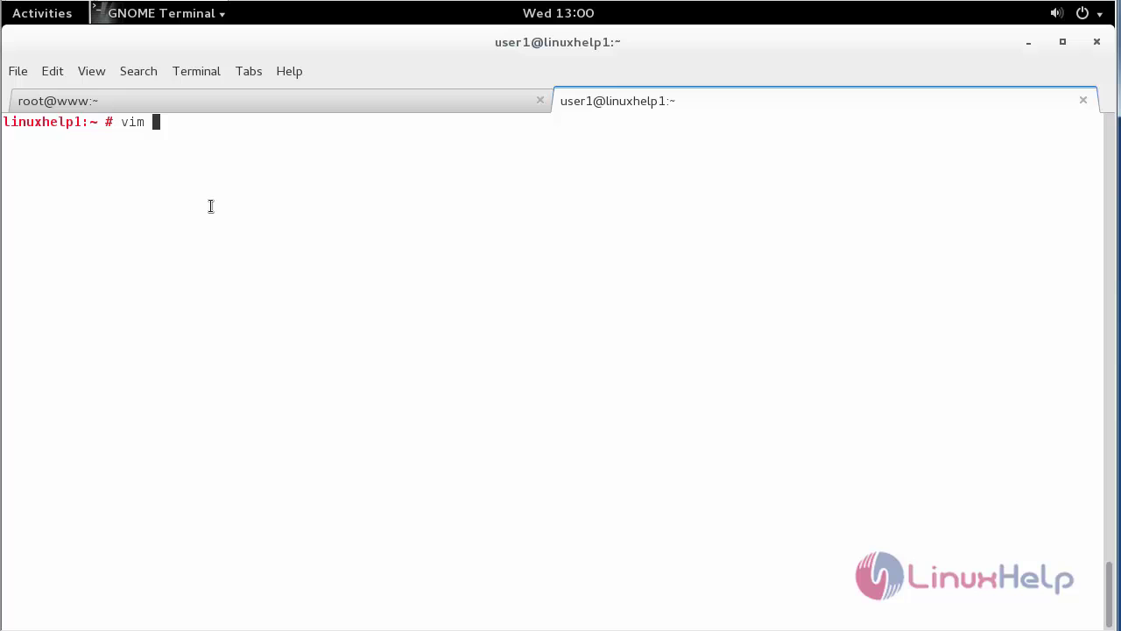
key("Return")
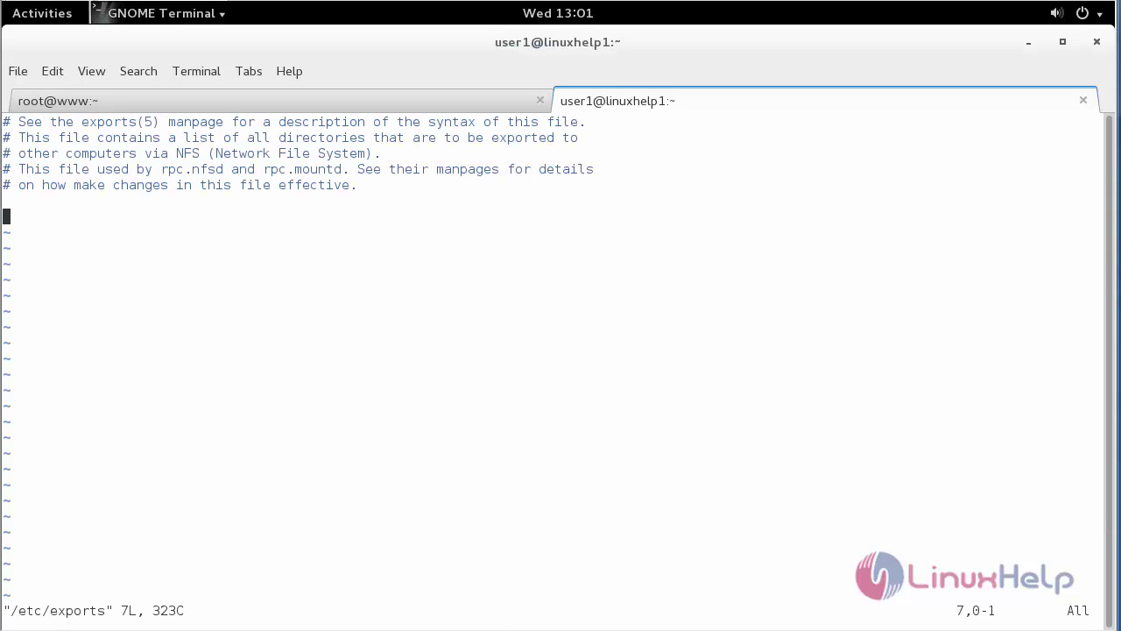
type("i/var")
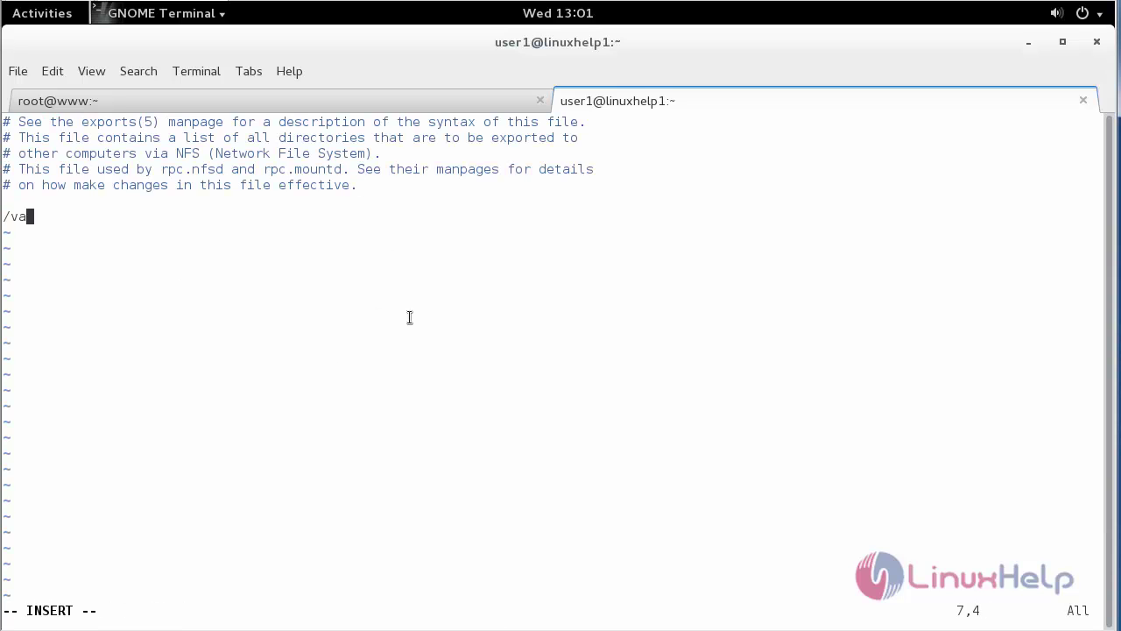
type("/user_share")
key("BackSpace")
type("/ 192")
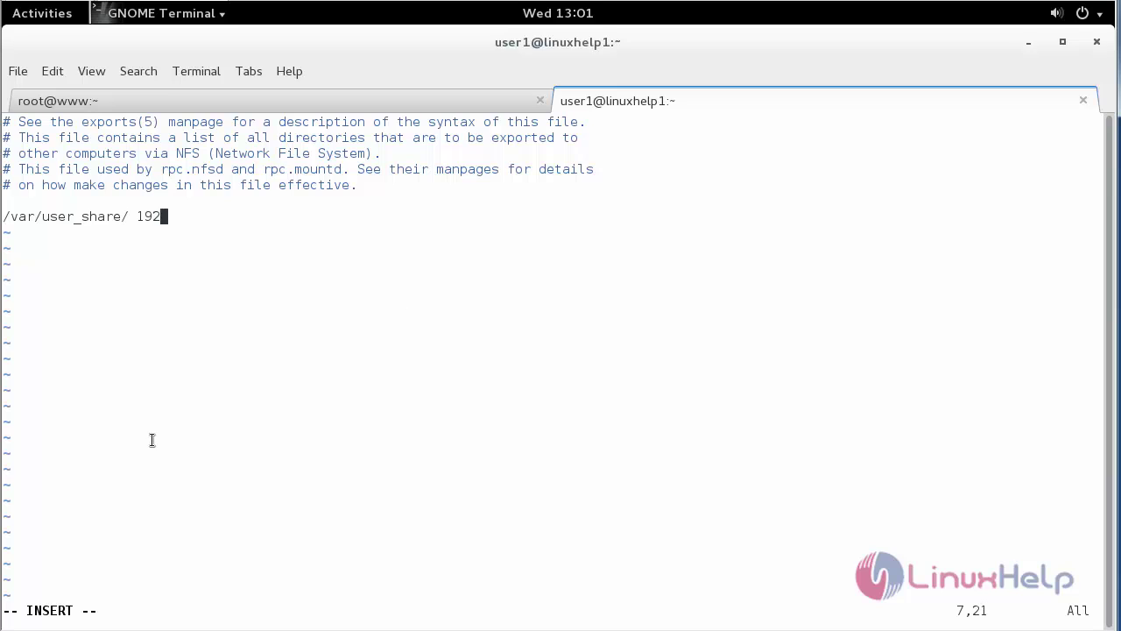
type(".168.7.218(rw,sync,no_root_squash,no_all_squash,no_subtree_check)")
key("Return")
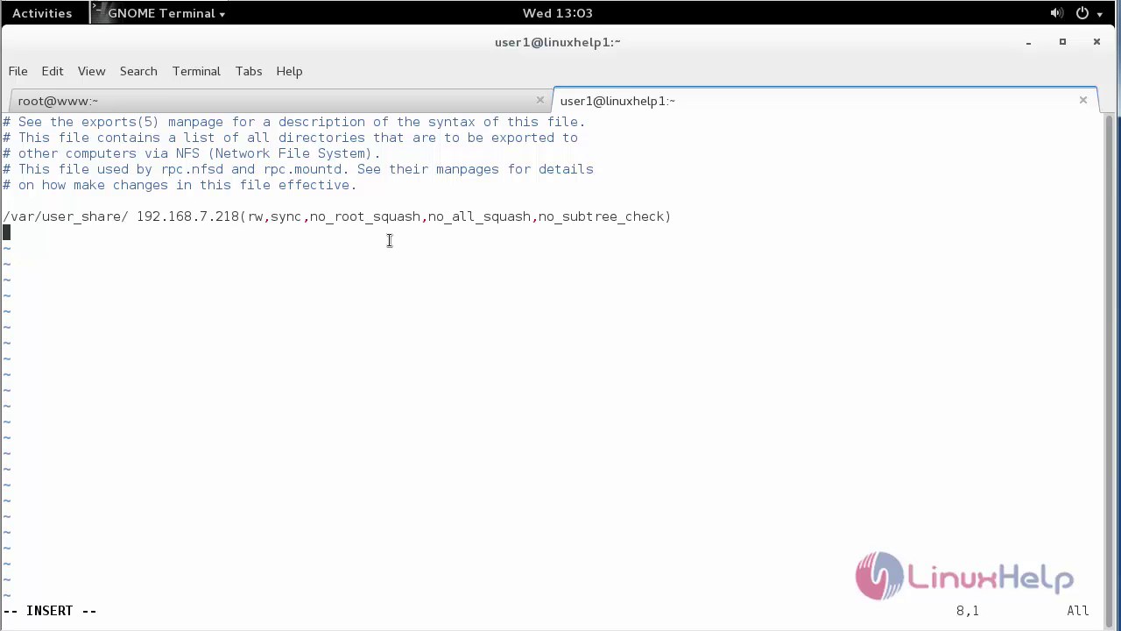
key("Escape")
type(":wq")
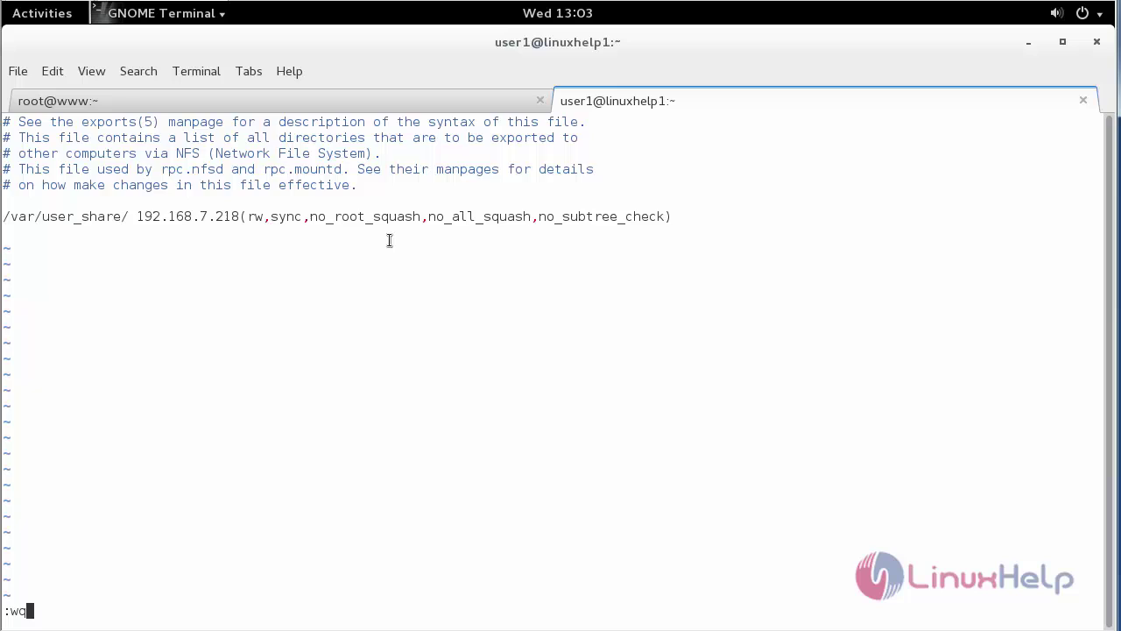
key("Return")
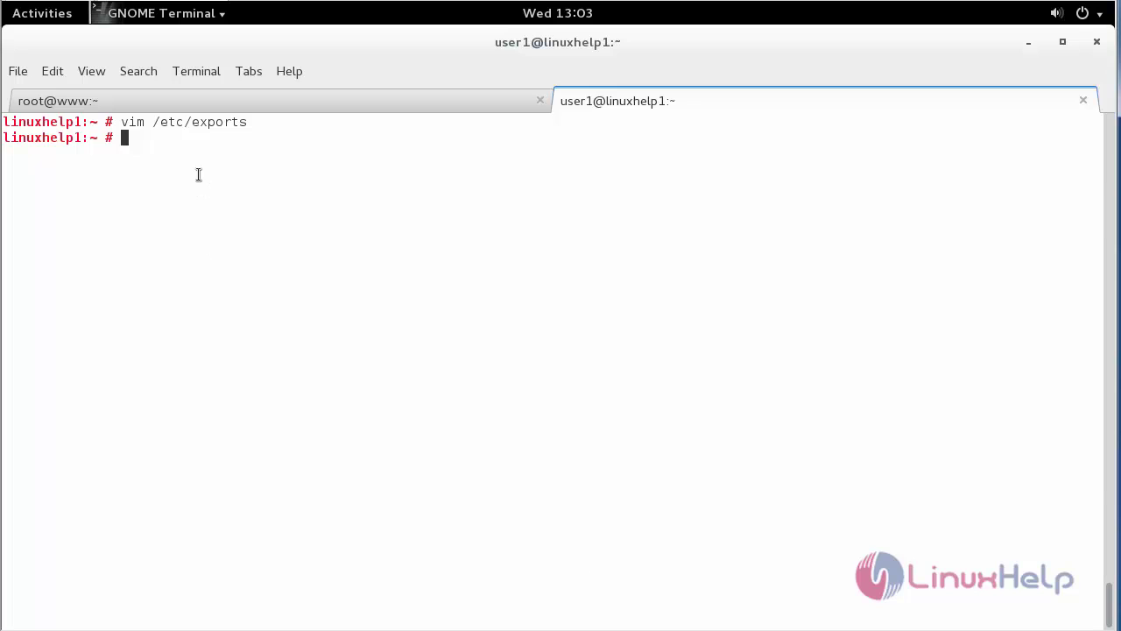
Step: Run exportfs -a, then restart rpcbind.service and nfsserver.service
type("exportfs -a")
key("Return")
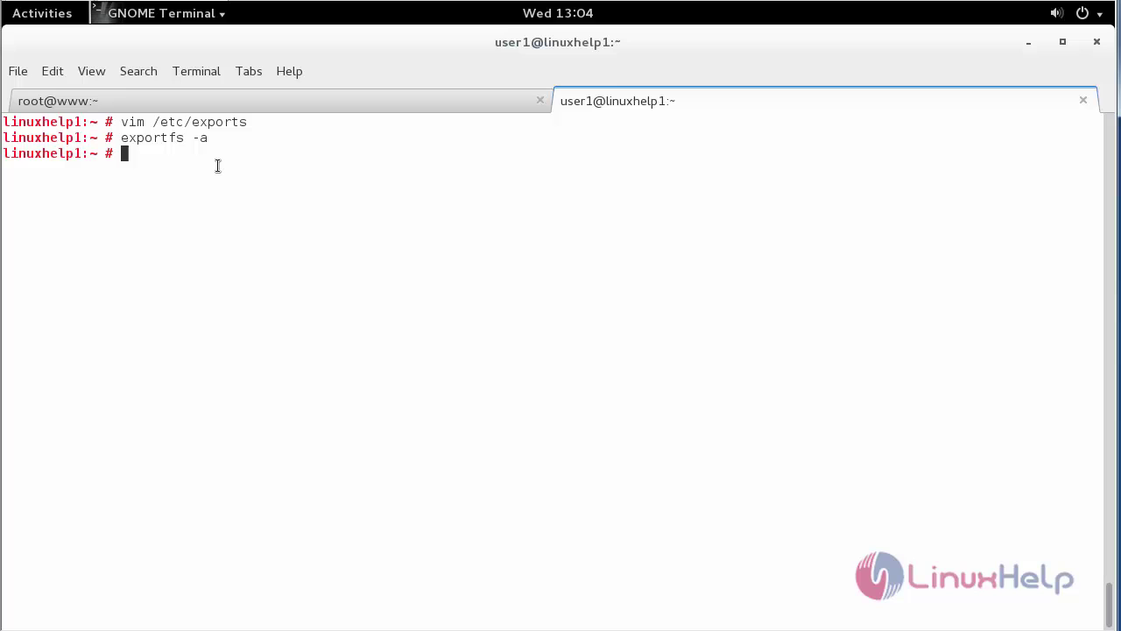
type("systemctl restart rpcbind.service")
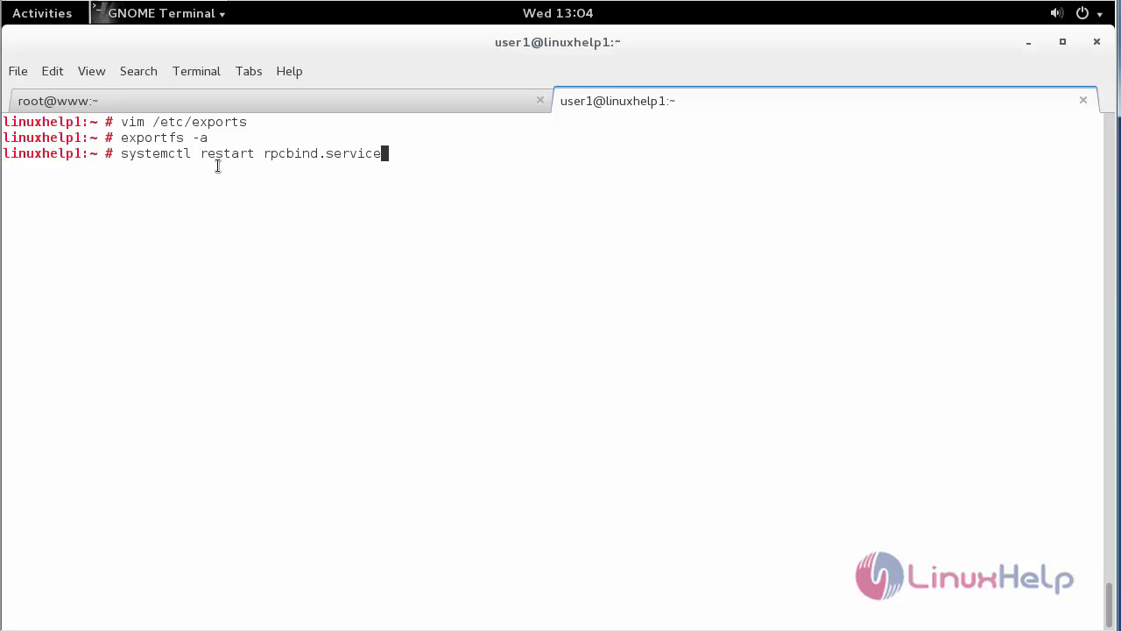
key("Return")
type("systemctl restart nfsserver.service")
key("Return")
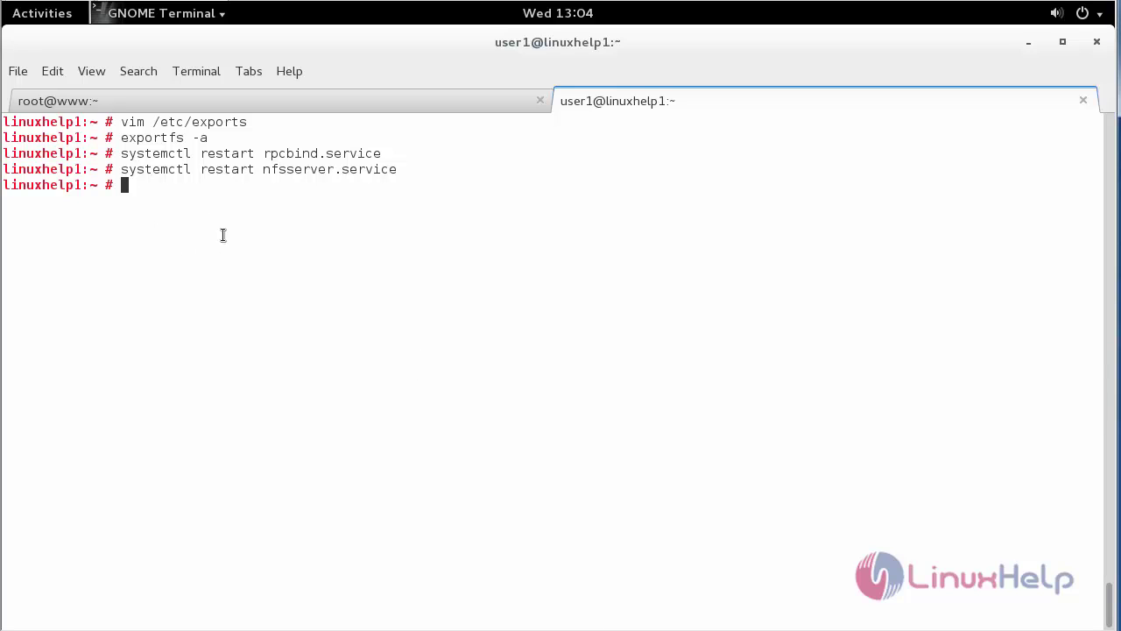
Step: On the root@www client, create the /var/nfs_share mount-point directory
key("ctrl+Page_Up")
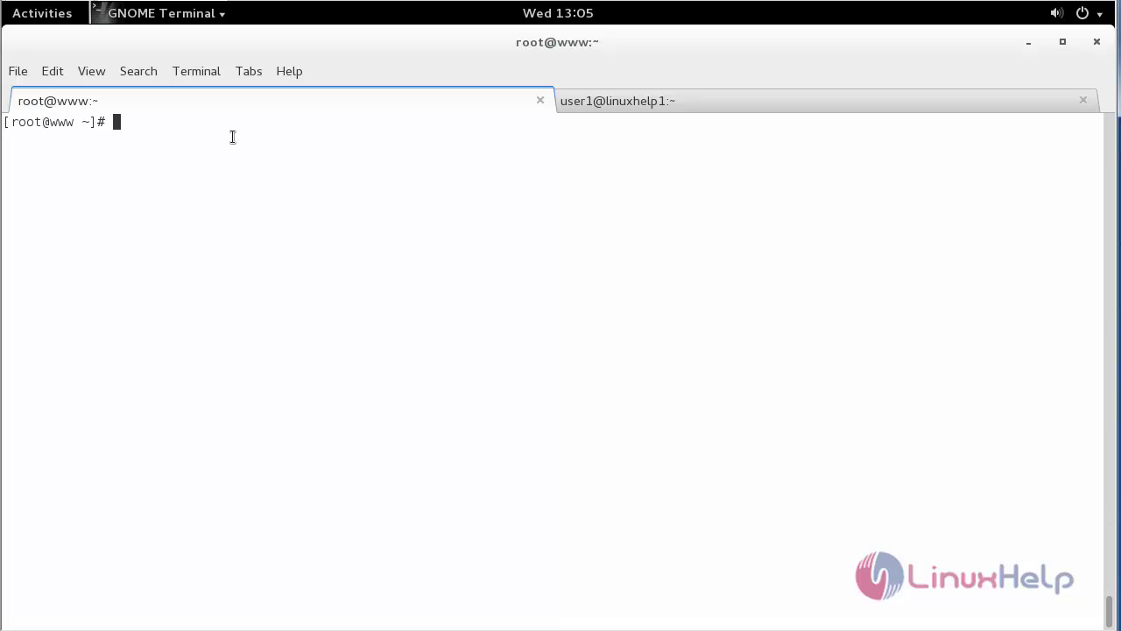
type("mkdir /var/nfs_share")
key("Return")
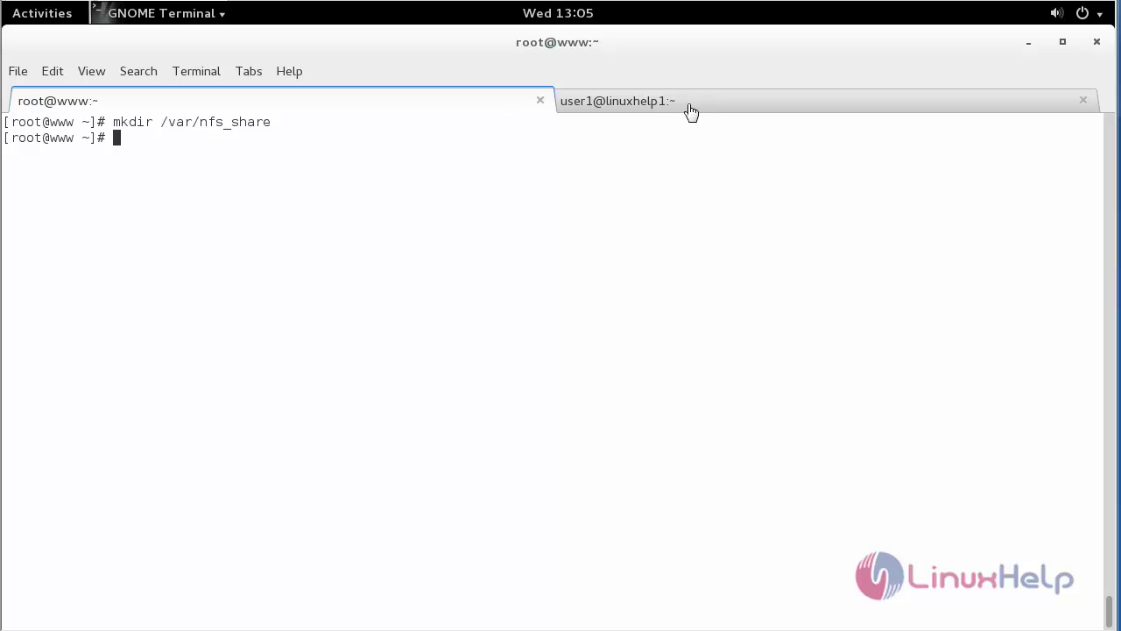
Step: Back on linuxhelp1, launch yast and open Security and Users > Firewall
key("ctrl+Page_Down")
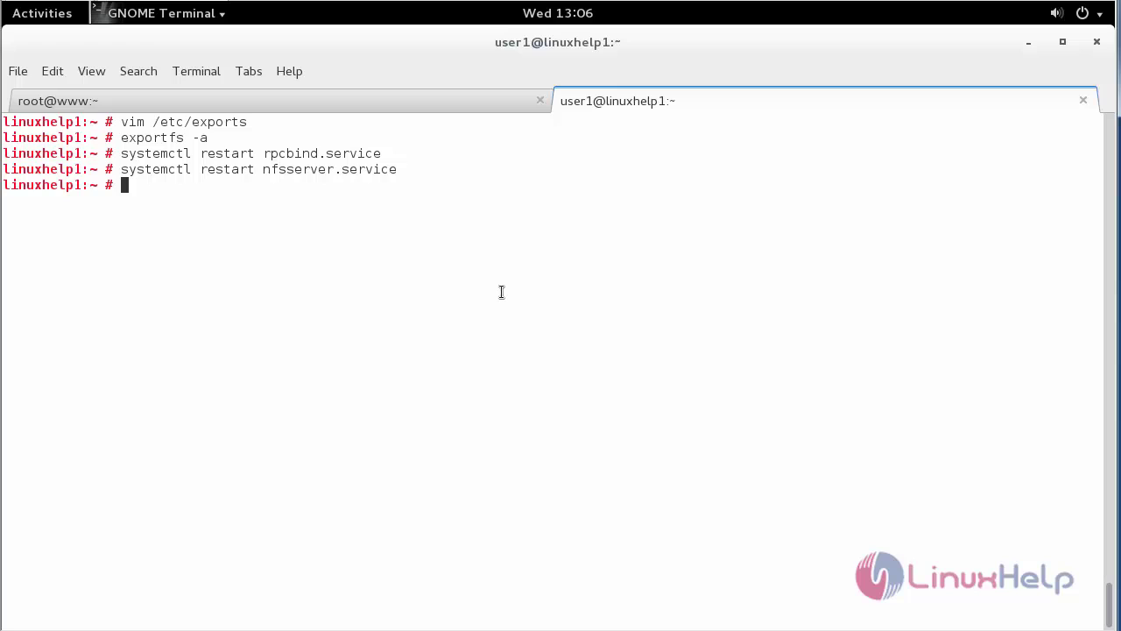
key("ctrl+l")
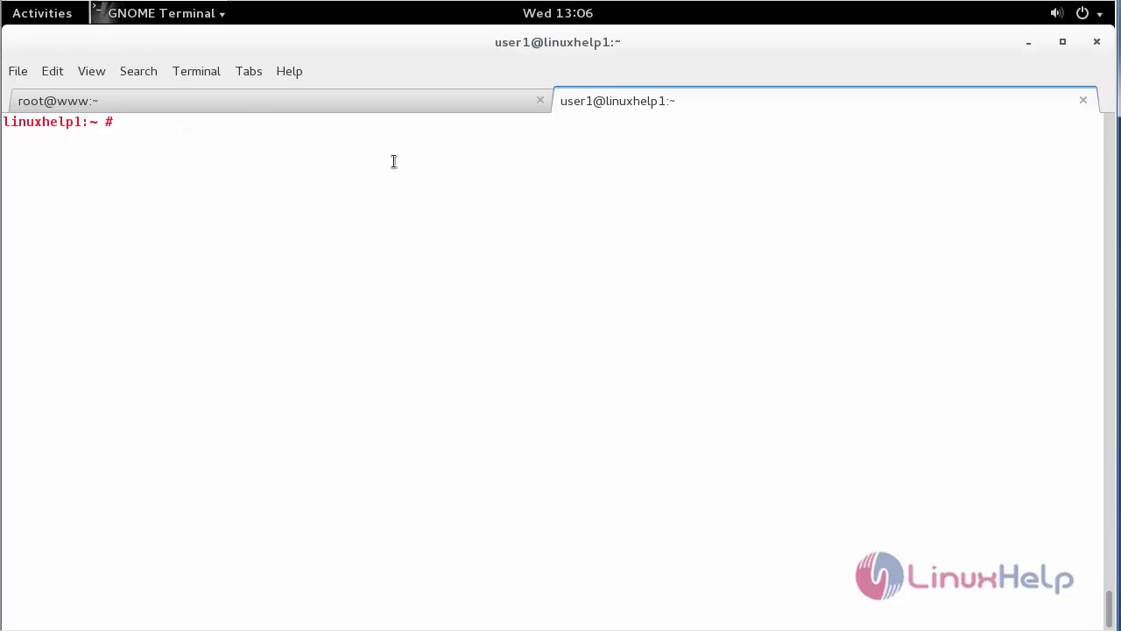
type("yast")
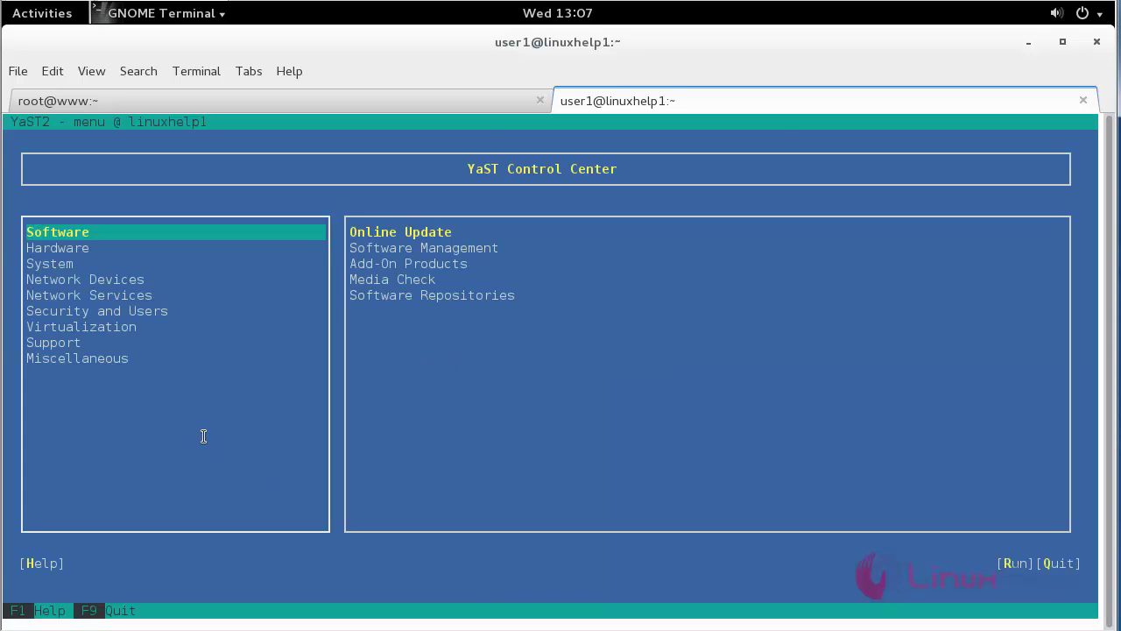
key("Down")
key("Down")
key("Down")
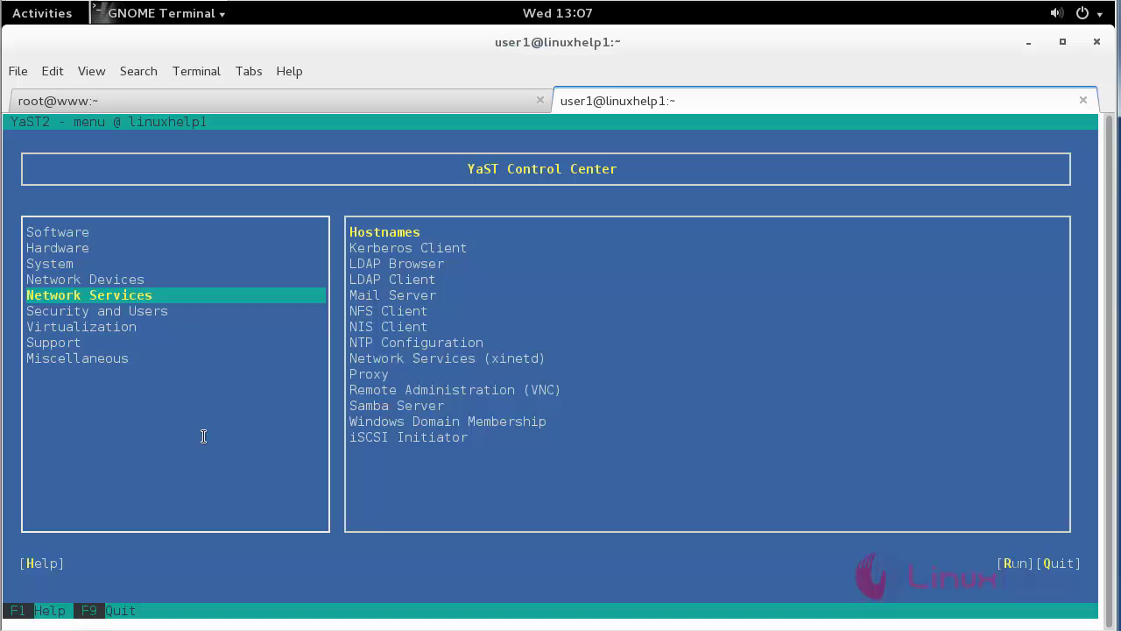
key("Down")
key("Tab")
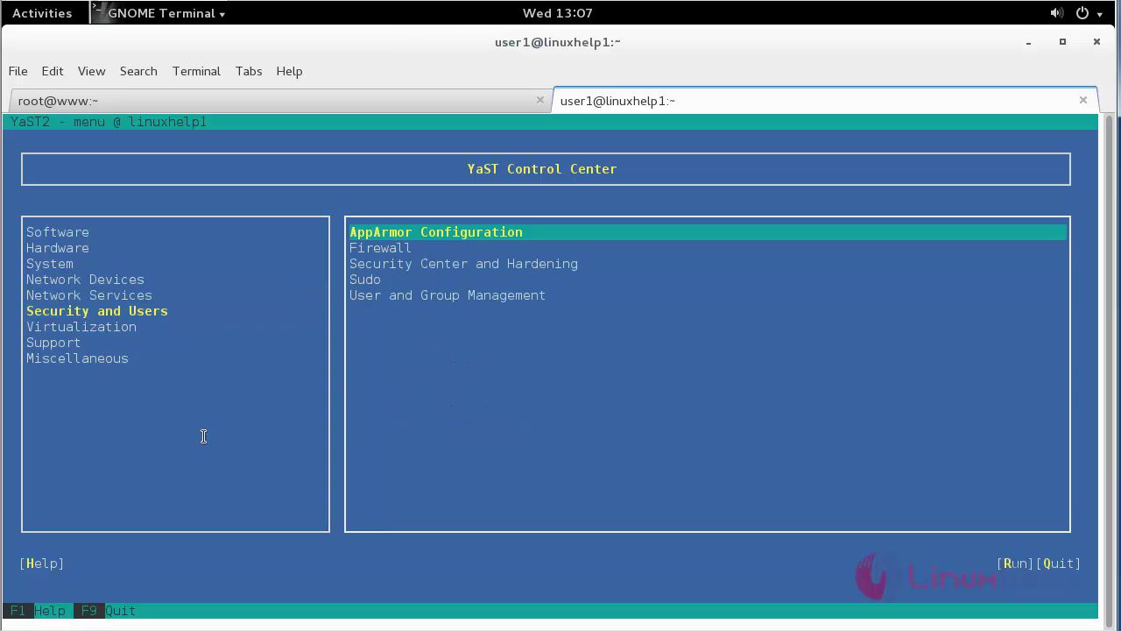
key("Down")
key("Return")
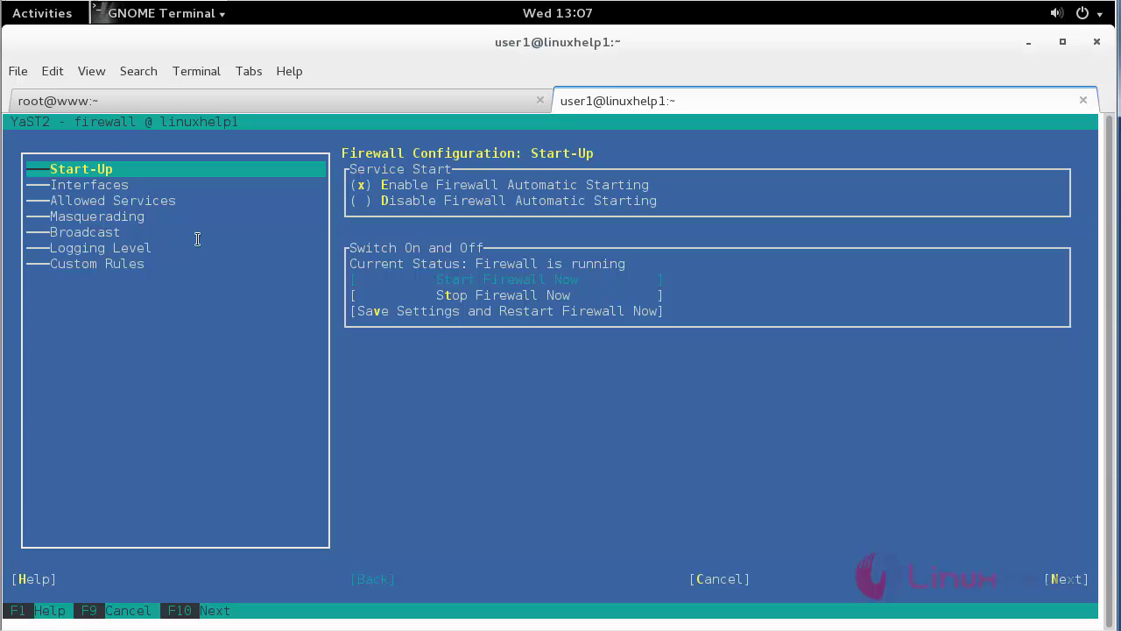
Step: Add DHCPv6 Server to the External Zone's allowed services, finish the firewall setup and quit YaST
key("Down")
key("Down")
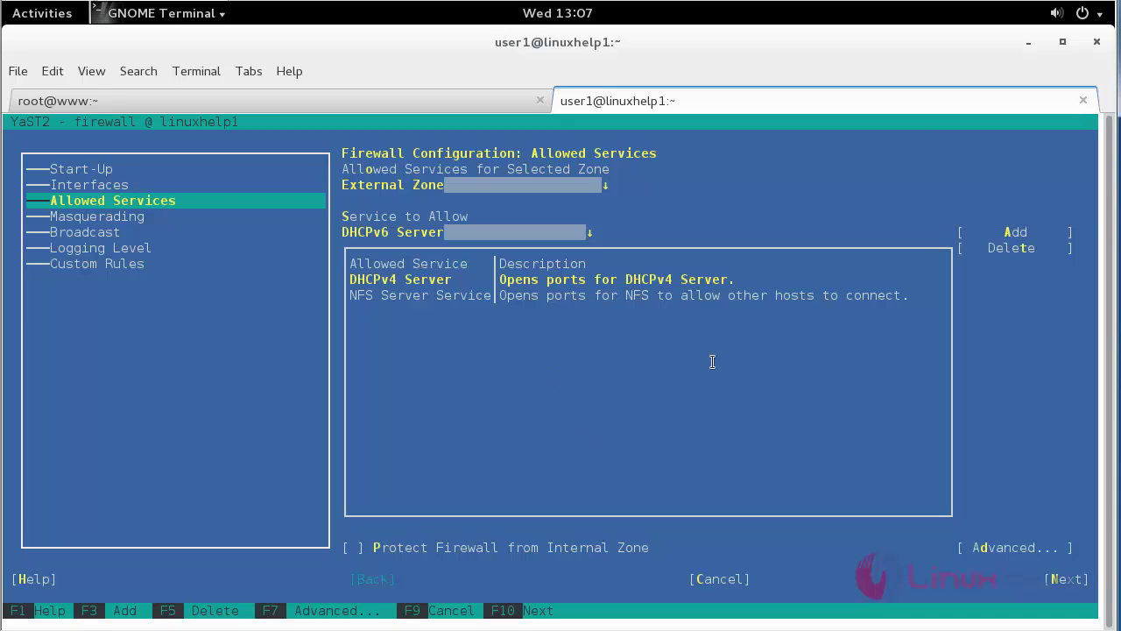
key("Tab")
key("Tab")
key("Tab")
key("Tab")
key("Tab")
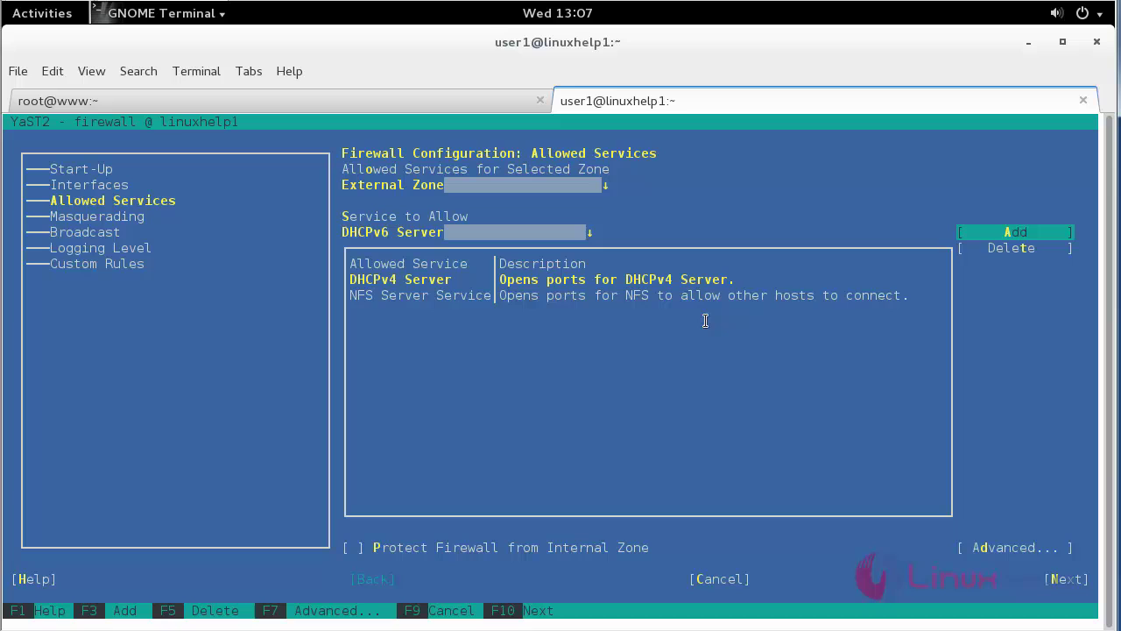
key("Return")
key("Tab")
key("Tab")
key("Tab")
key("Tab")
key("Tab")
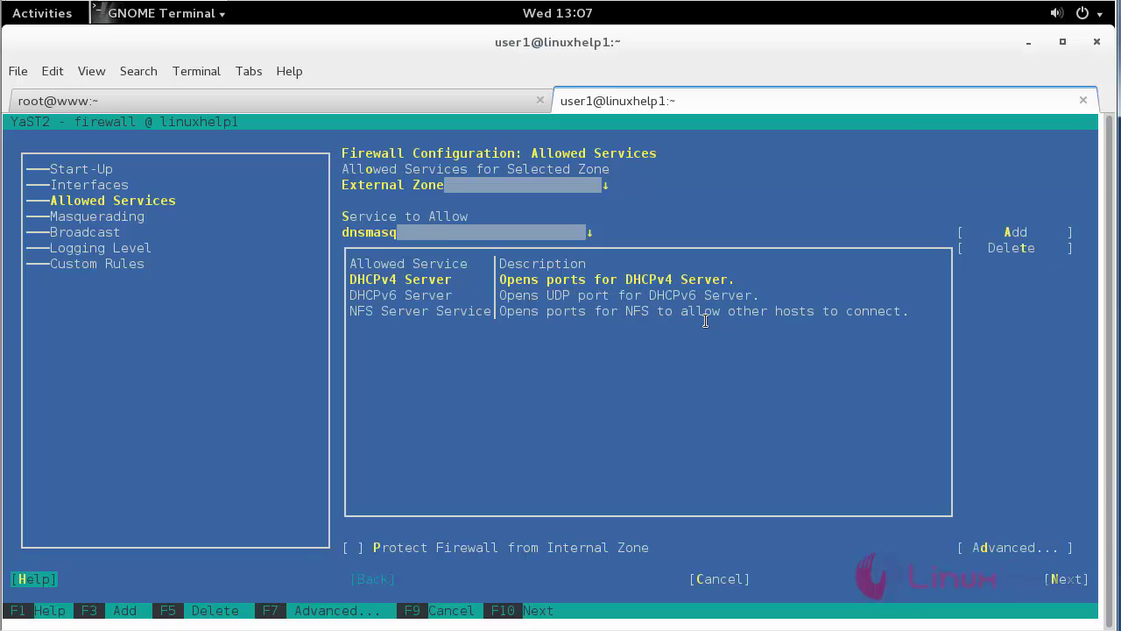
key("Return")
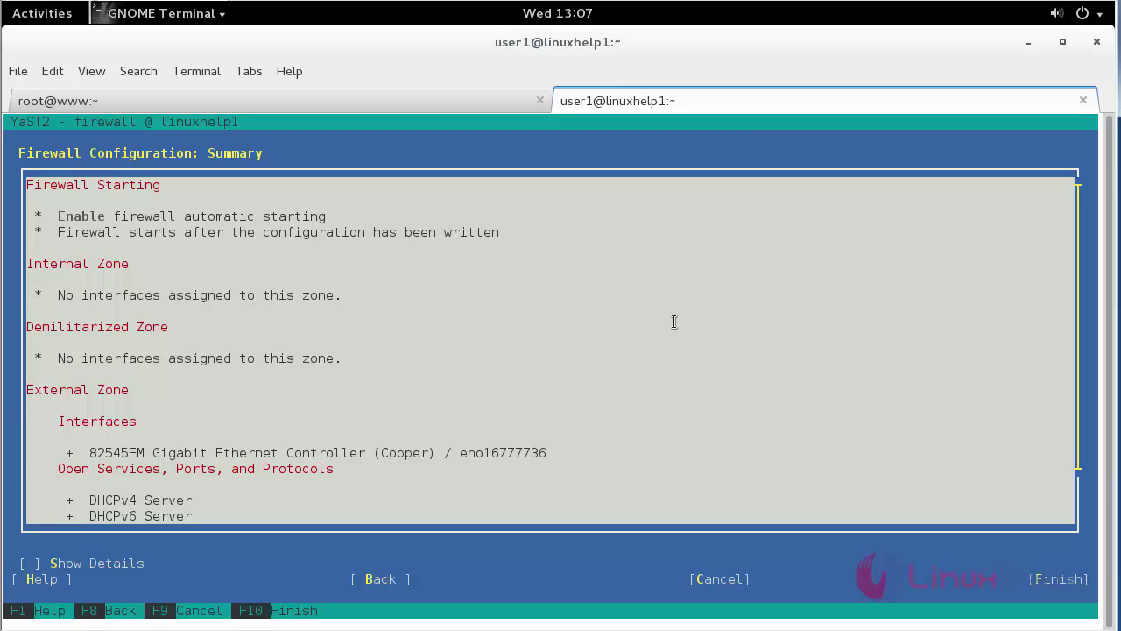
key("Tab")
key("Tab")
key("Tab")
key("Tab")
key("Tab")
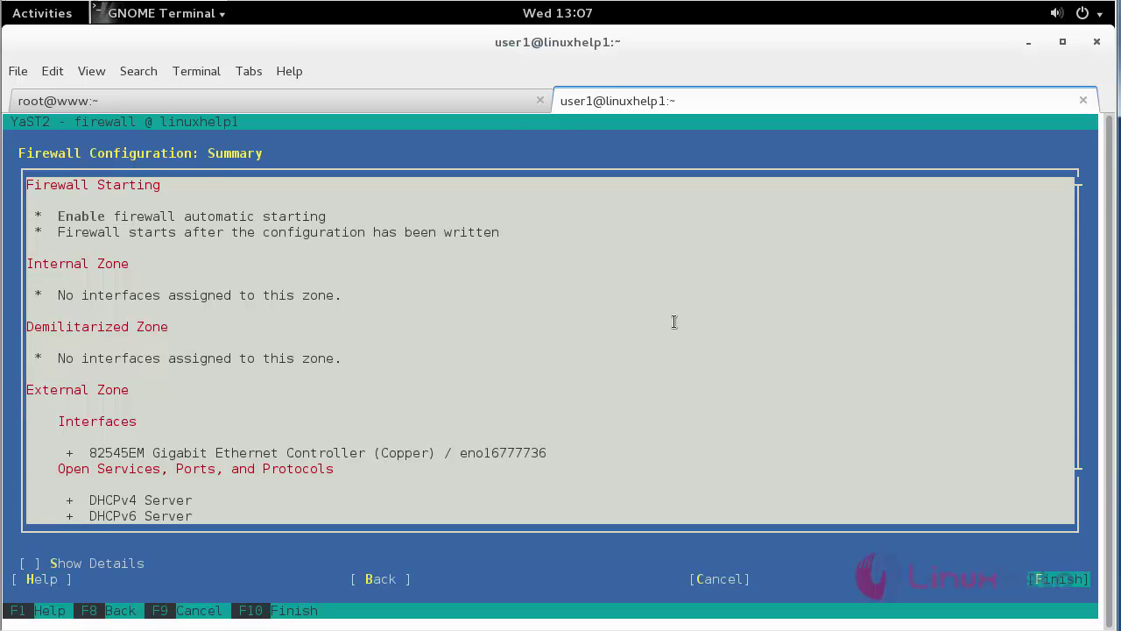
key("Return")
key("ctrl+l")
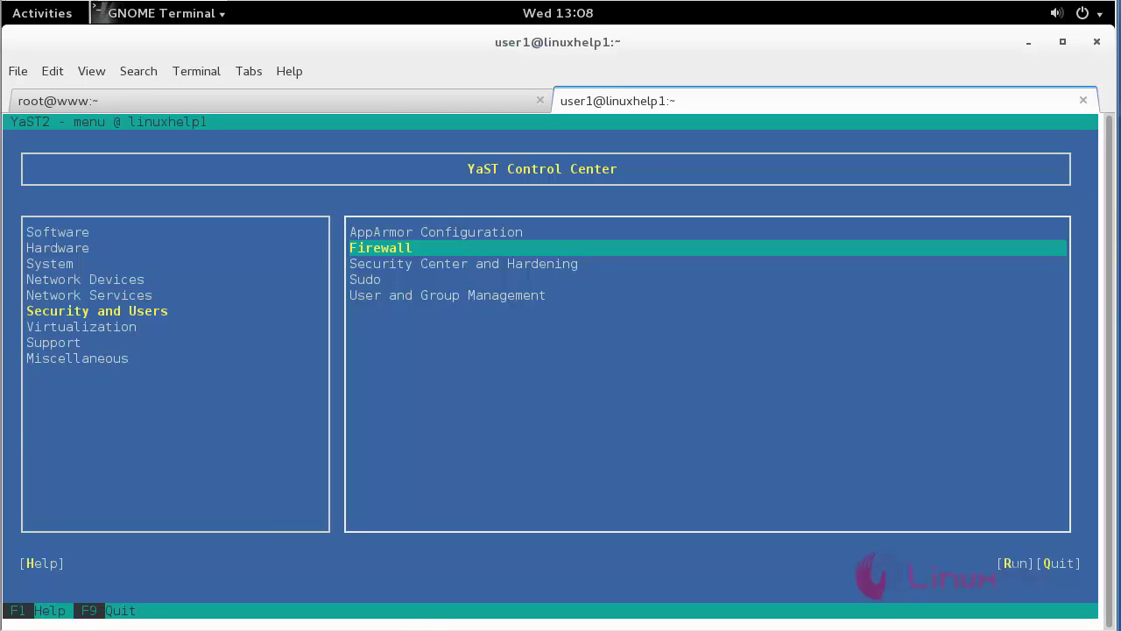
key("F9")
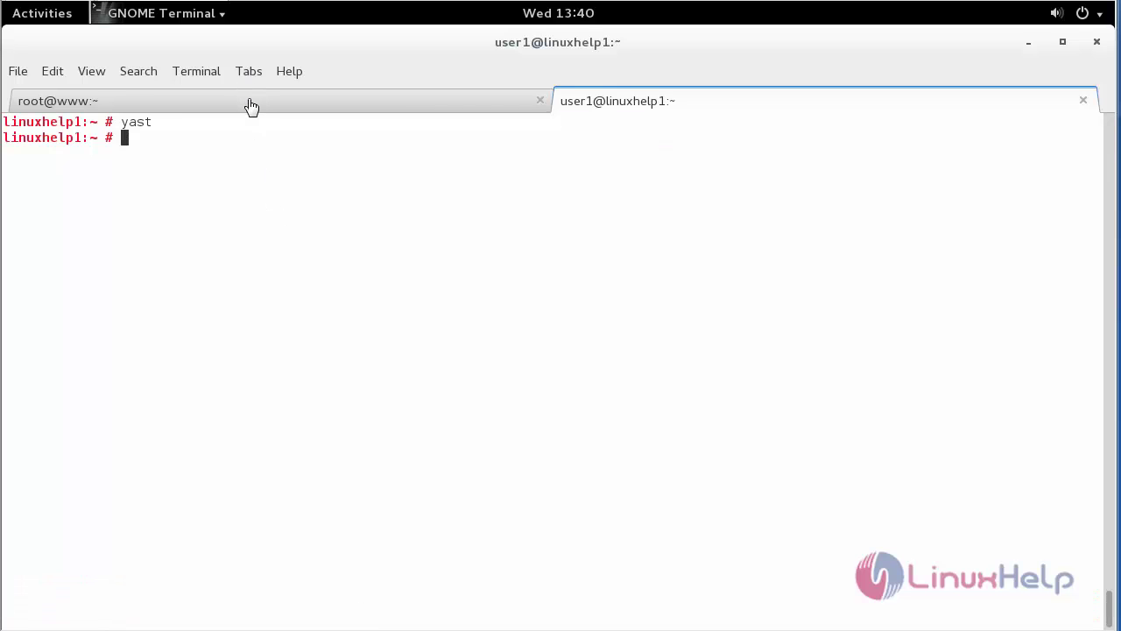
Step: On root@www, add an nfs line mounting 192.168.7.216:/var/user_share/ at /var/nfs_share/ to /etc/fstab
left_click(250, 103)
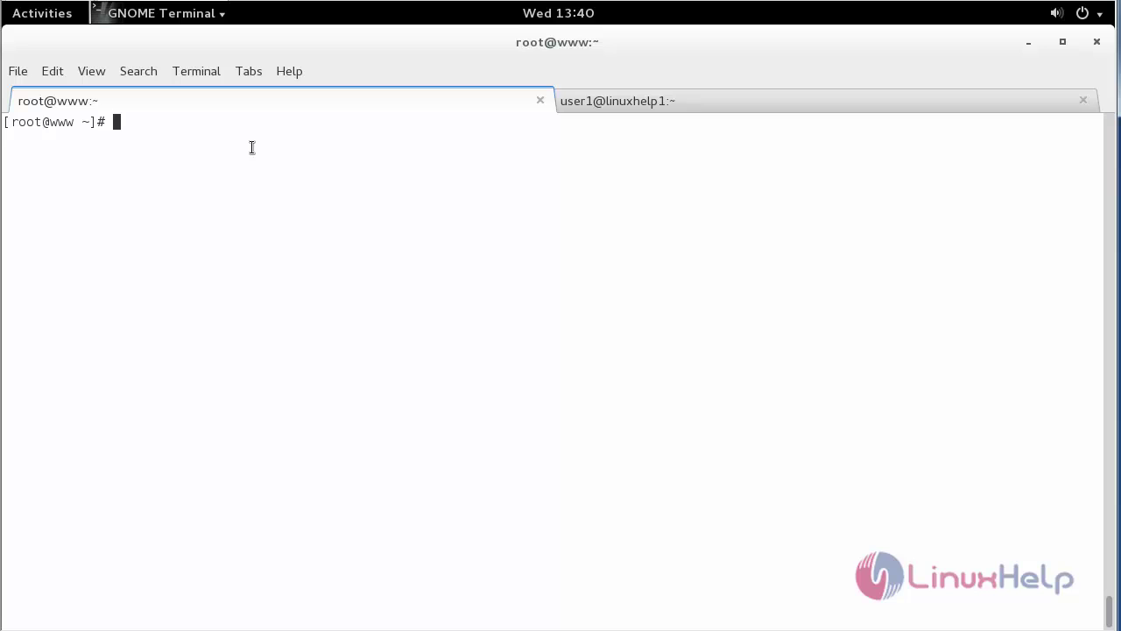
type("vim /etc/fstab")
key("Return")
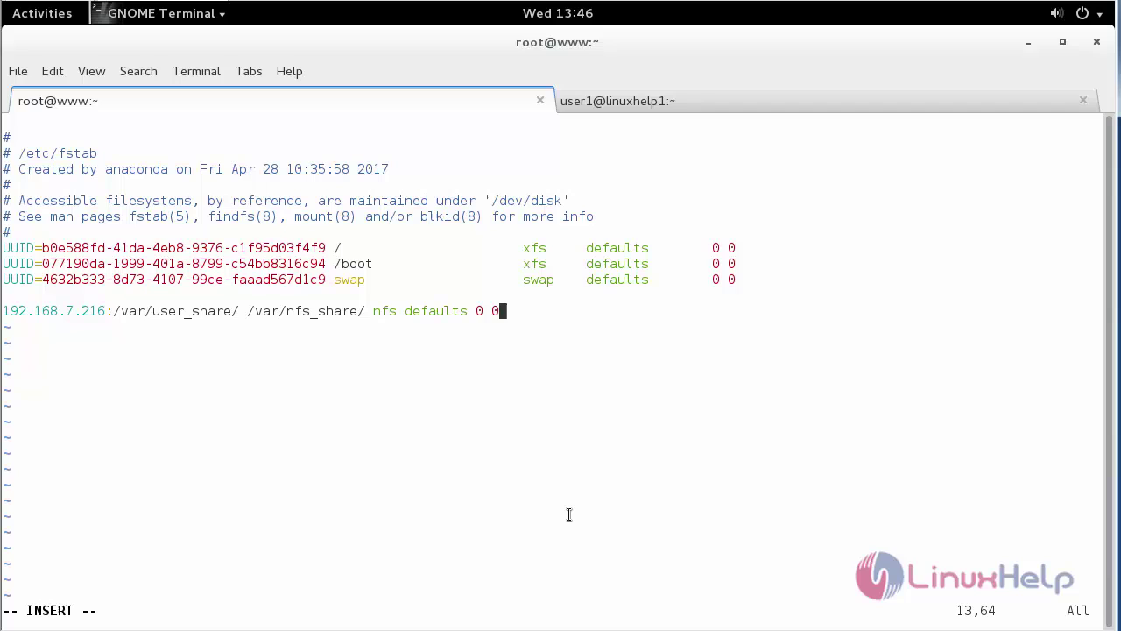
key("Escape")
type(":wq")
key("Return")
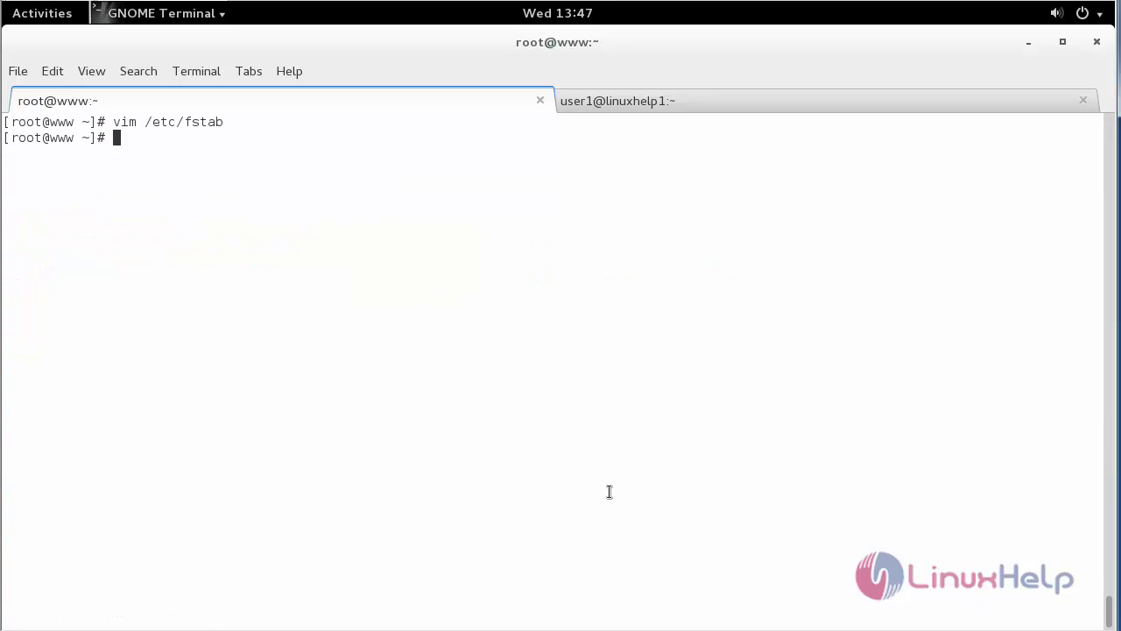
key("ctrl+l")
Step: Mount all fstab entries with mount -a
type("mou")
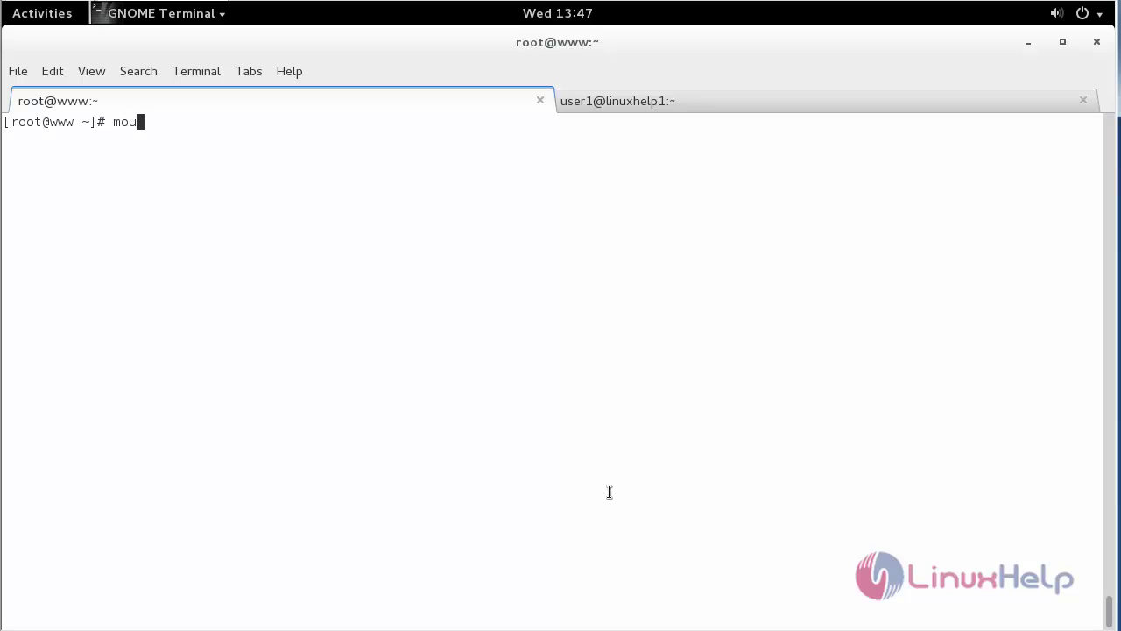
type("nt -a")
key("Return")
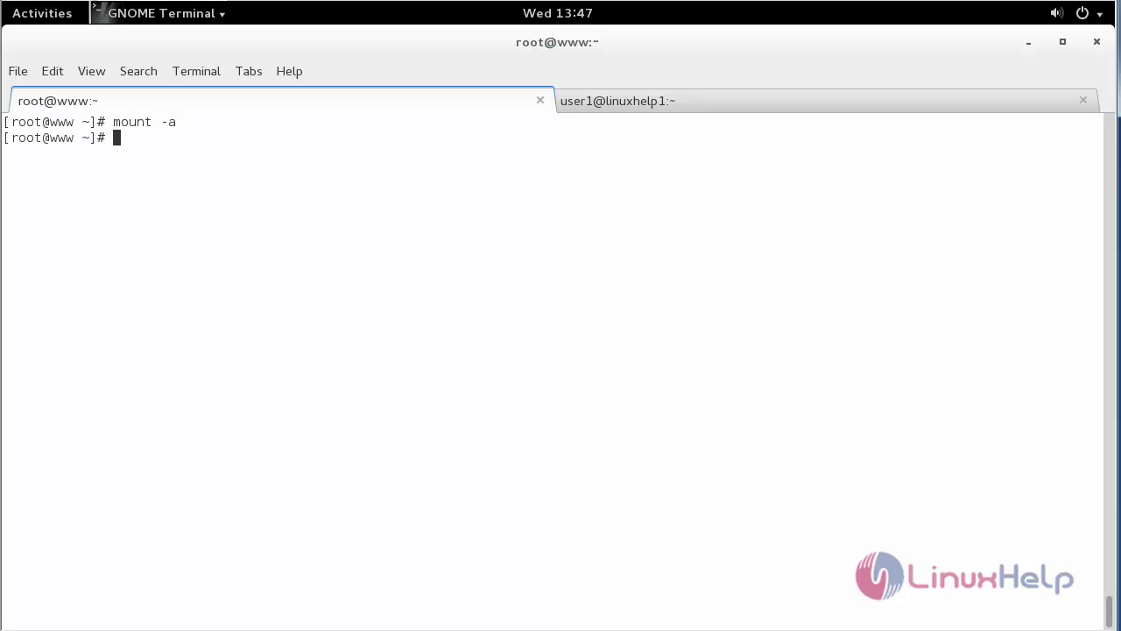
key("ctrl+l")
Step: Create a test1 directory inside the client's mounted /var/nfs_share, then return to the linuxhelp1 session
type("cd ")
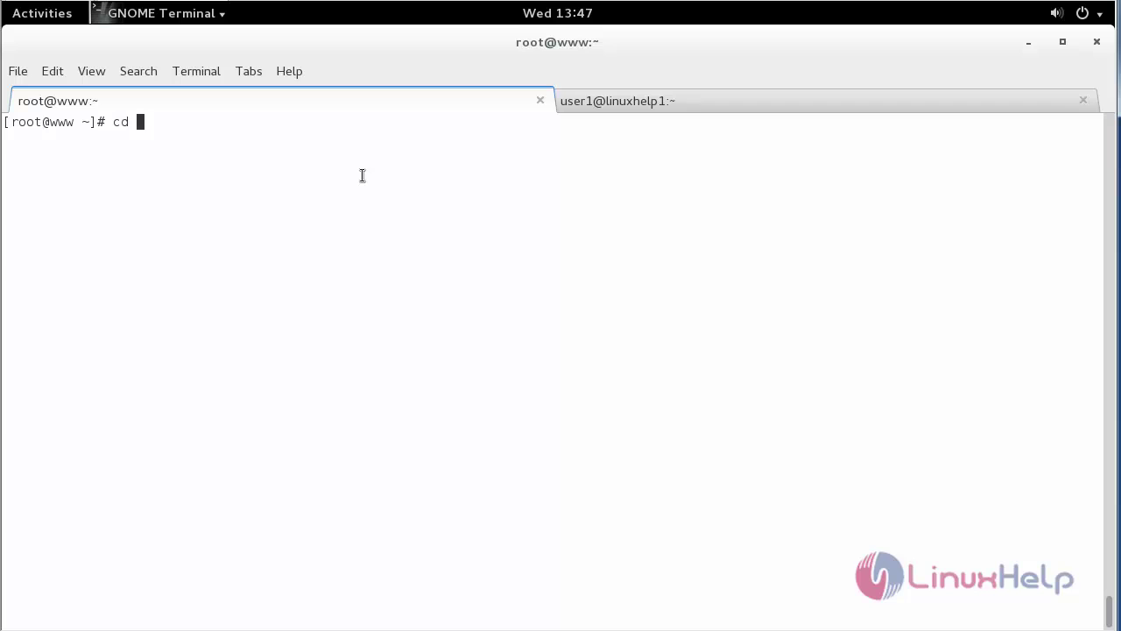
type("/var/nf")
key("Tab")
key("Return")
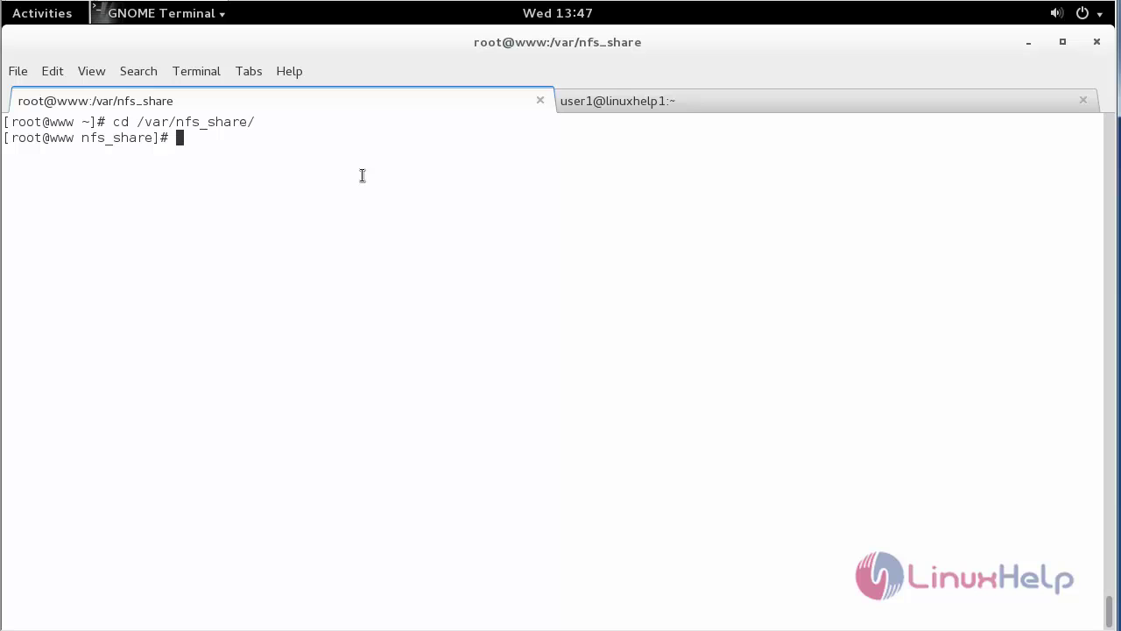
type("mkdir test1")
key("Return")
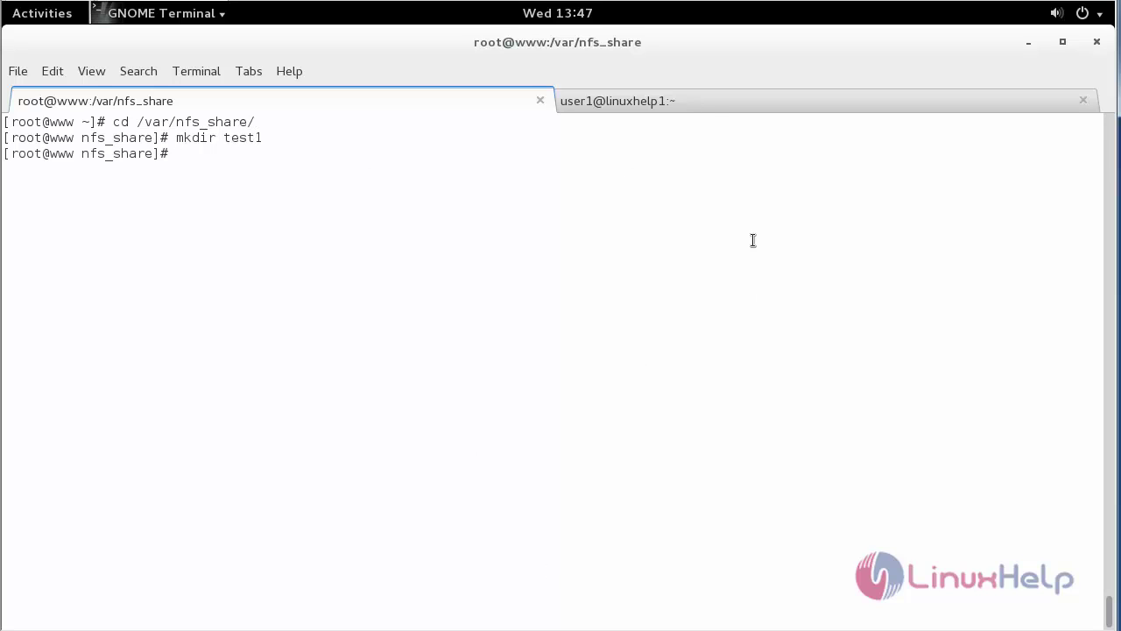
left_click(715, 103)
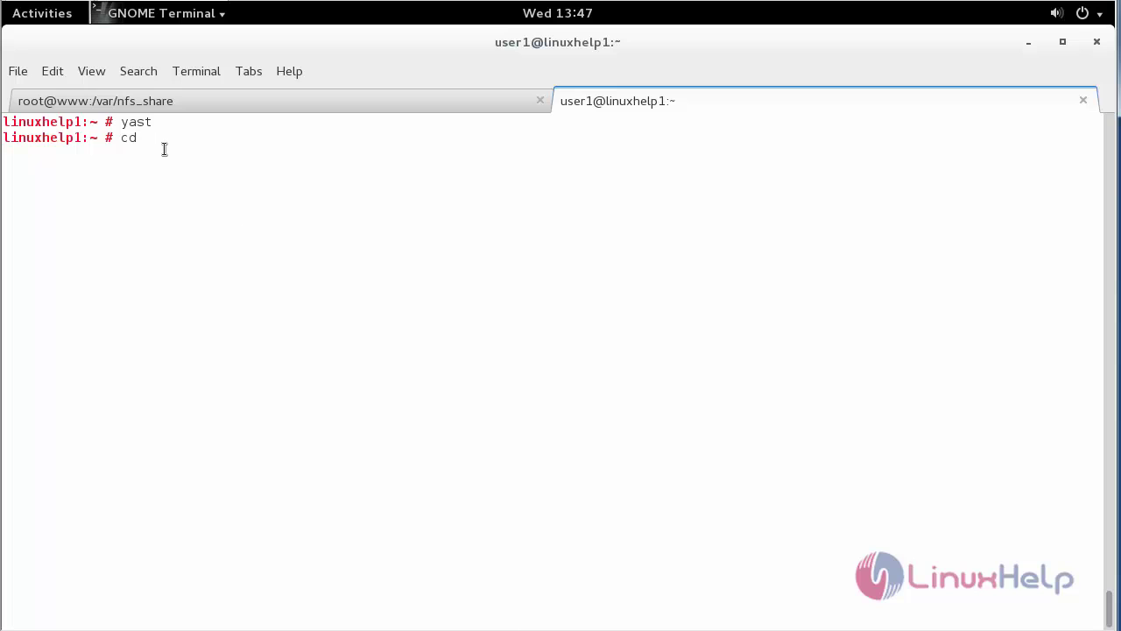
Step: List /var/user_share on the server with ls -l and highlight the test1 entry
type("/var/user_")
key("Tab")
key("Return")
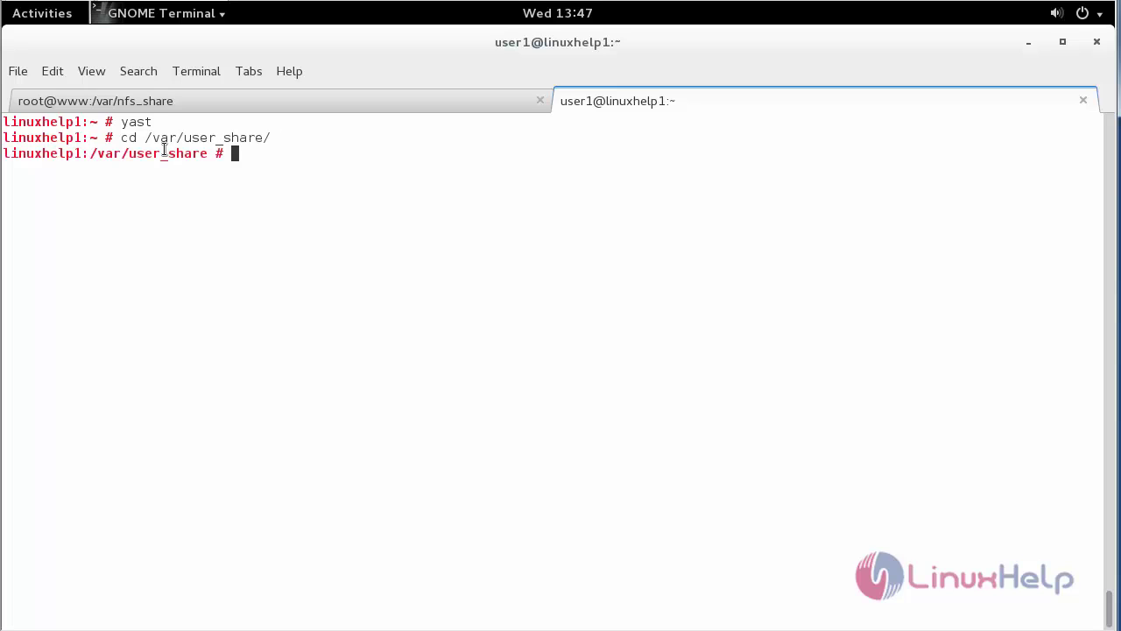
type("ls -l")
key("Return")
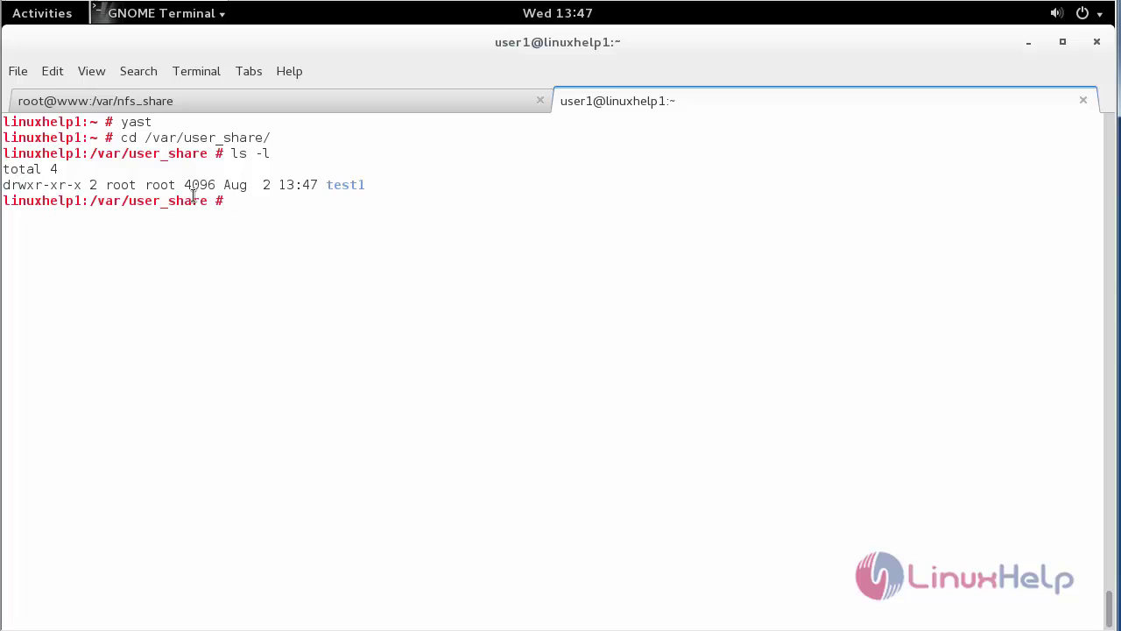
left_click_drag(376, 185, 121, 184)
left_click(205, 165)
Step: Create a server_dir1 directory in the server's /var/user_share
left_click(202, 104)
left_click(617, 100)
type("mkdir server _dir1")
key("Return")
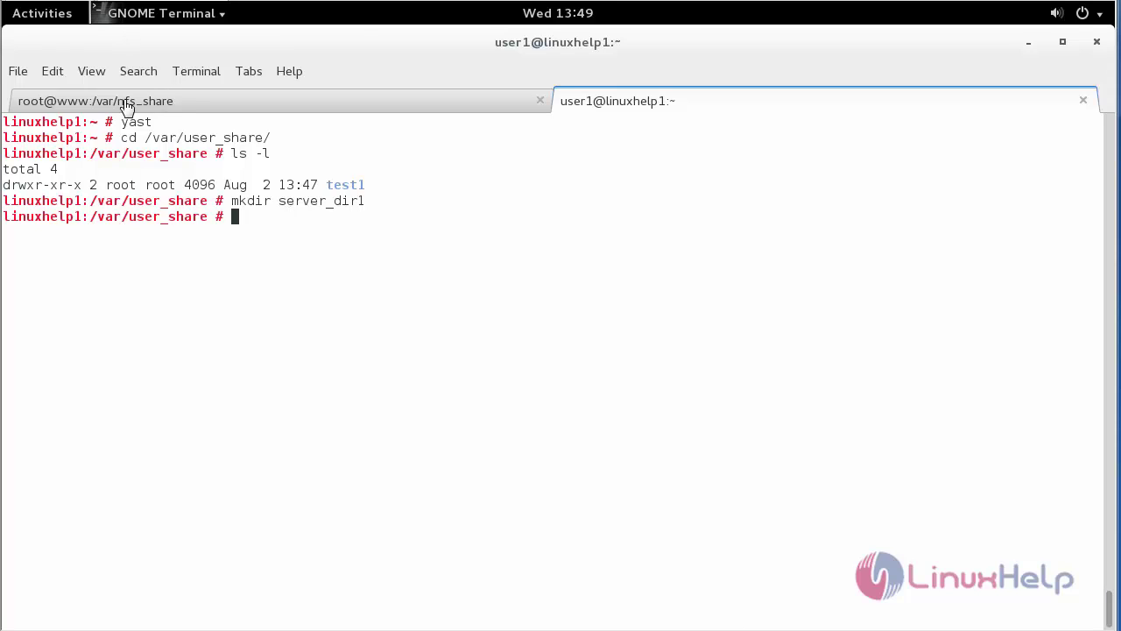
Step: On the root@www client, run ls -l in /var/nfs_share and highlight the server_dir1 entry
left_click(177, 102)
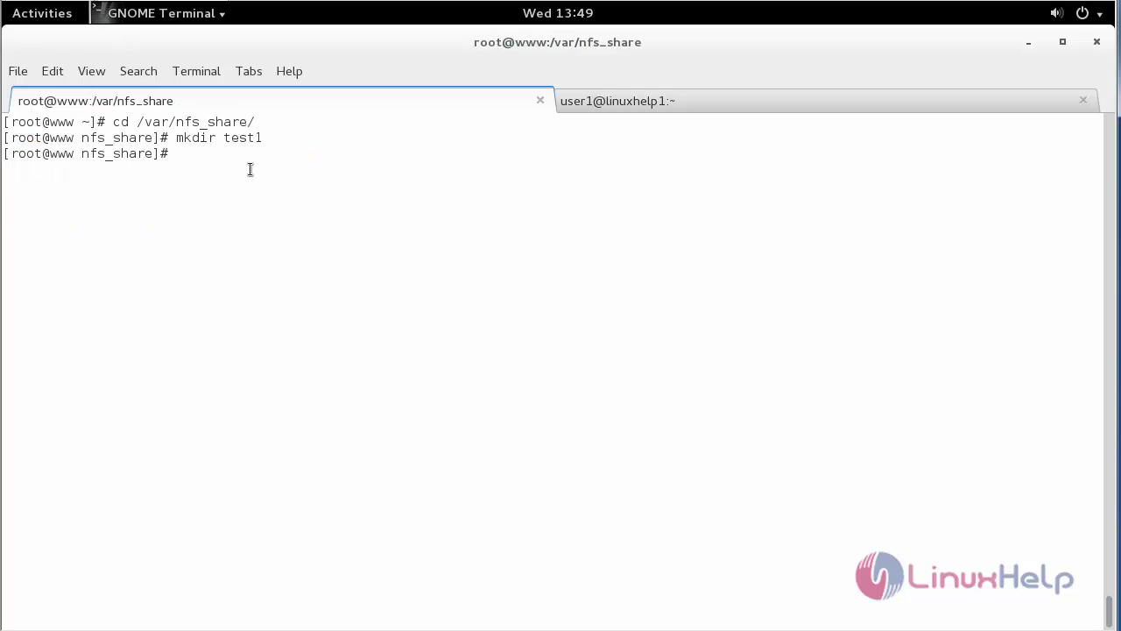
type("ls -l")
key("Return")
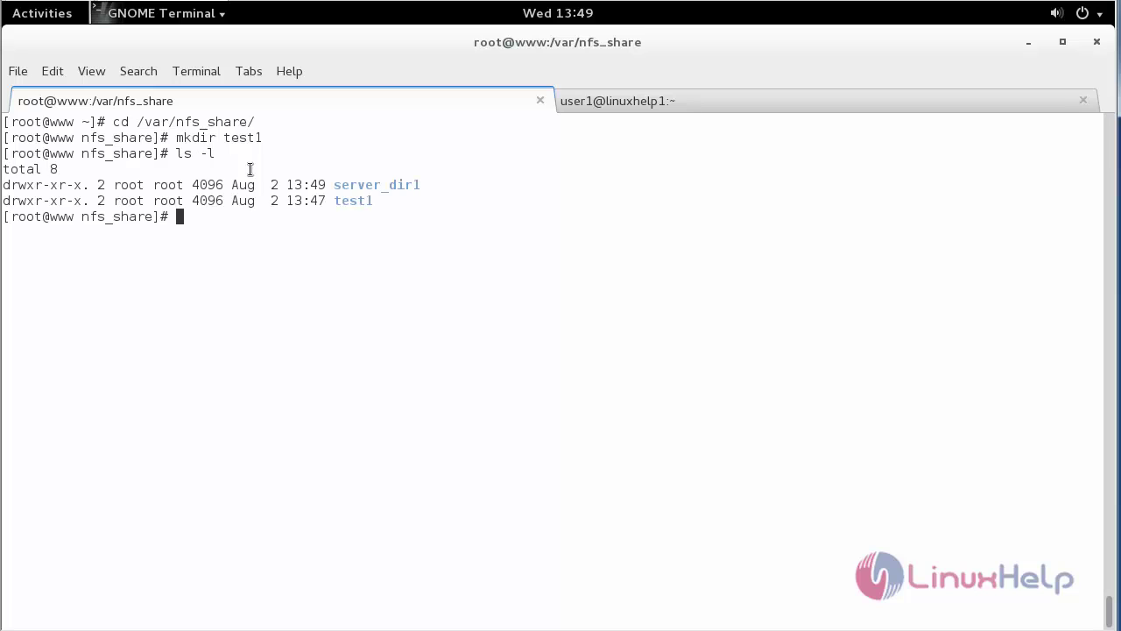
left_click_drag(430, 184, 3, 184)
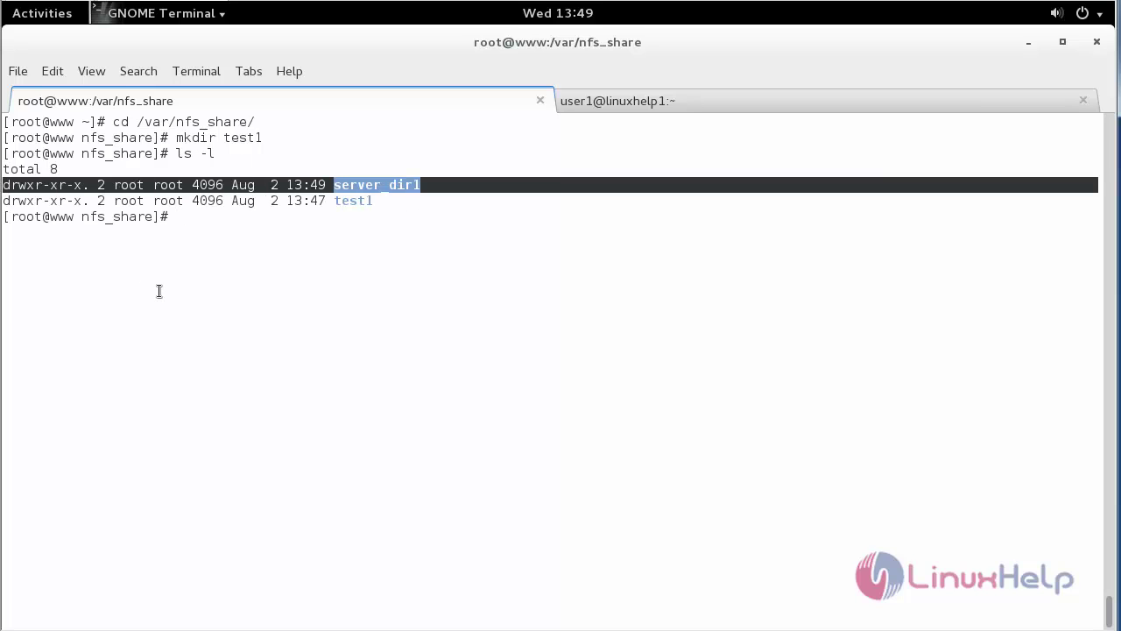